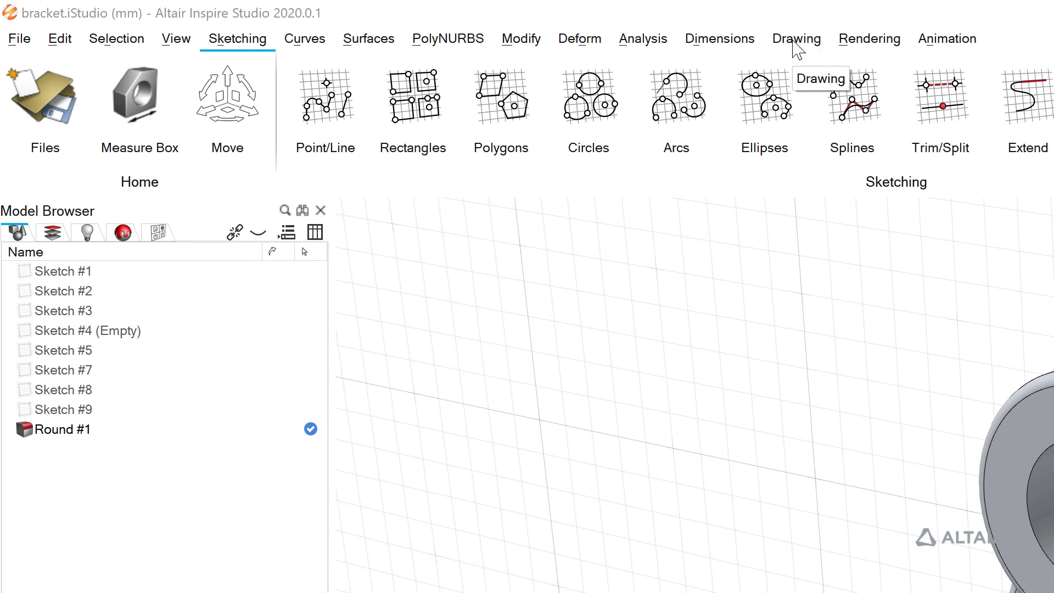
# - Create Sheet #3 at A3 with First Angle projection and a With Markers frame, then check Preferences
pyautogui.click(797, 50)
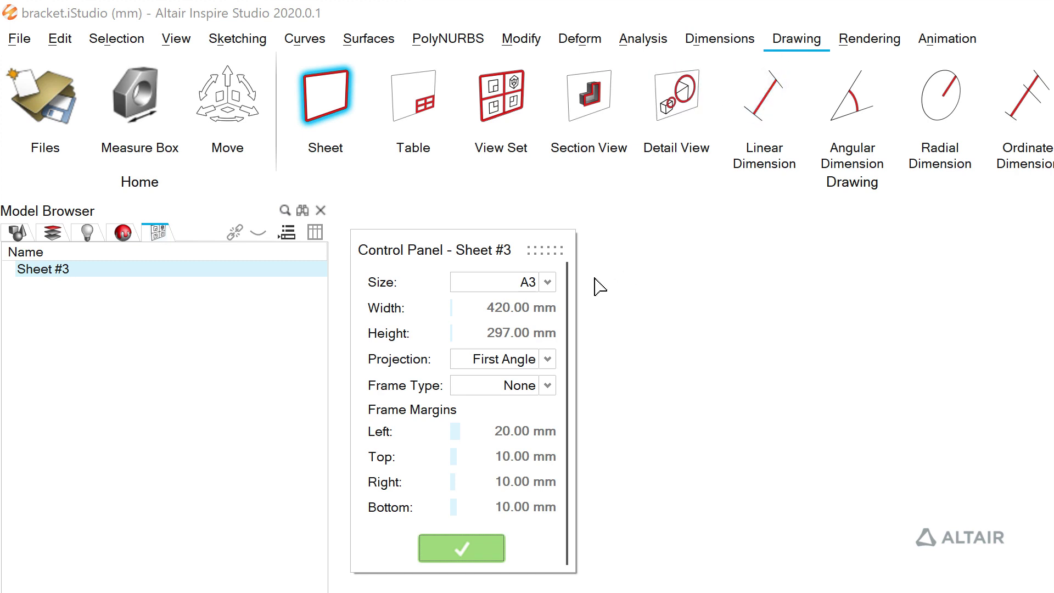
pyautogui.click(547, 283)
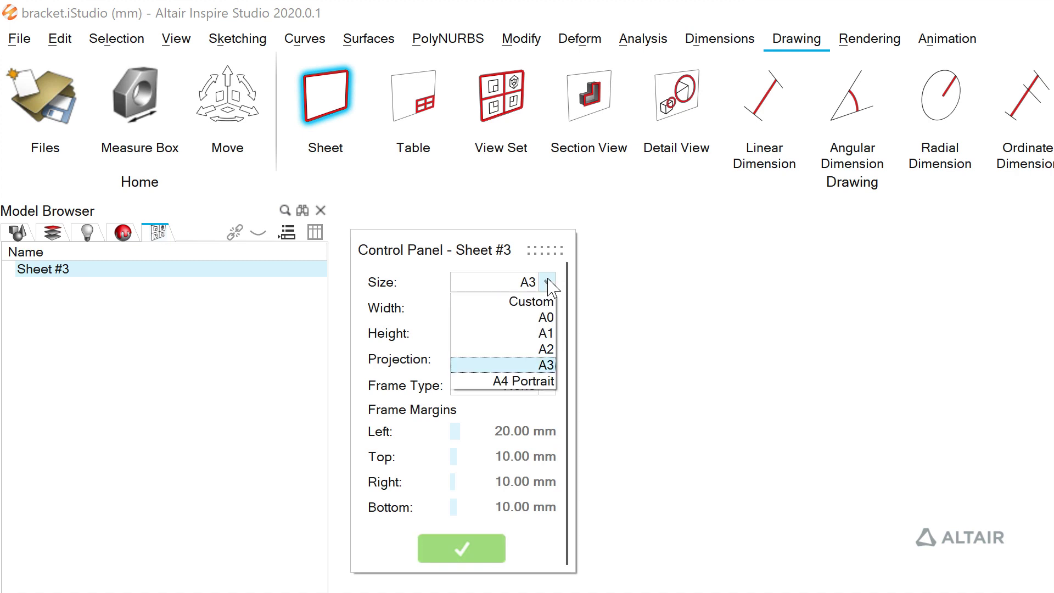
pyautogui.click(547, 283)
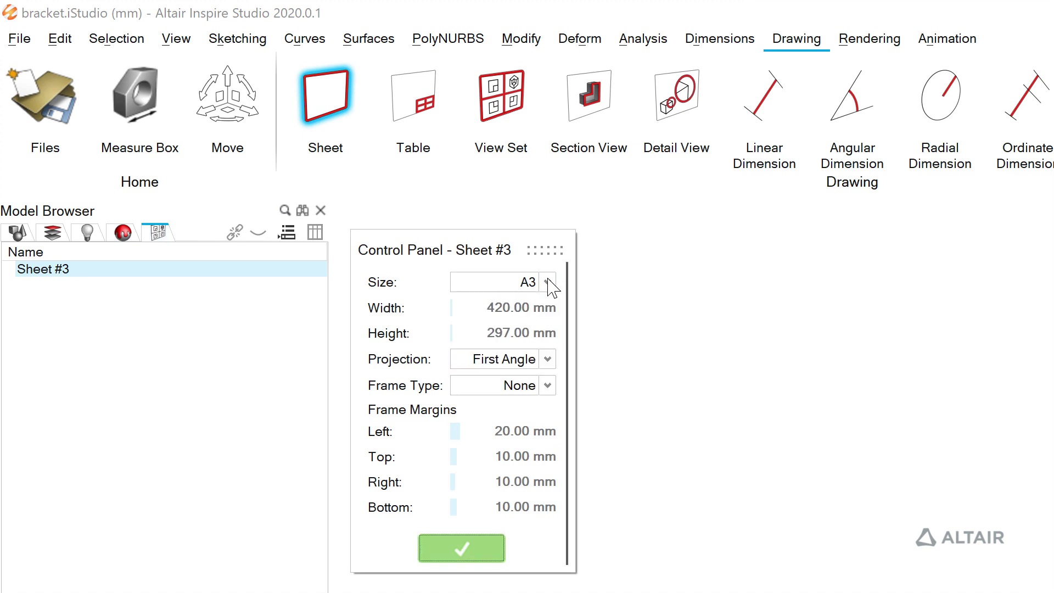
pyautogui.click(548, 360)
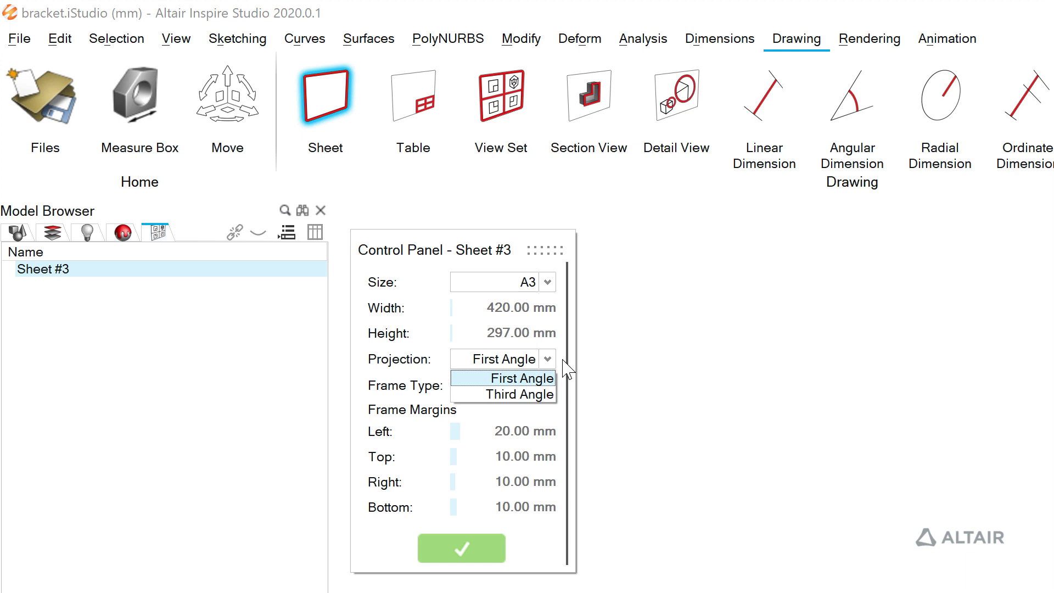
pyautogui.click(548, 360)
pyautogui.click(547, 387)
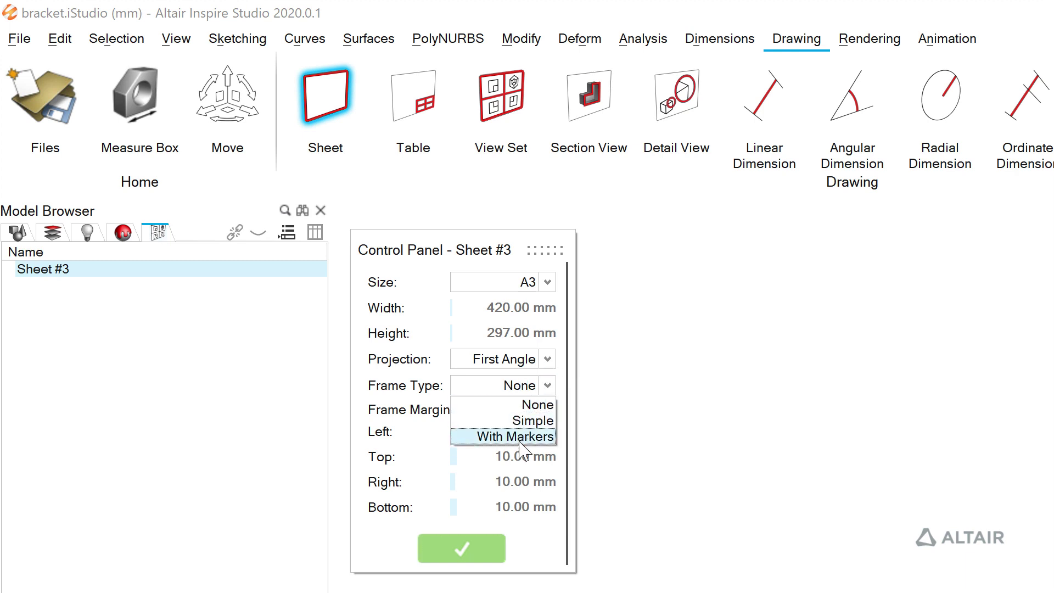
pyautogui.click(520, 438)
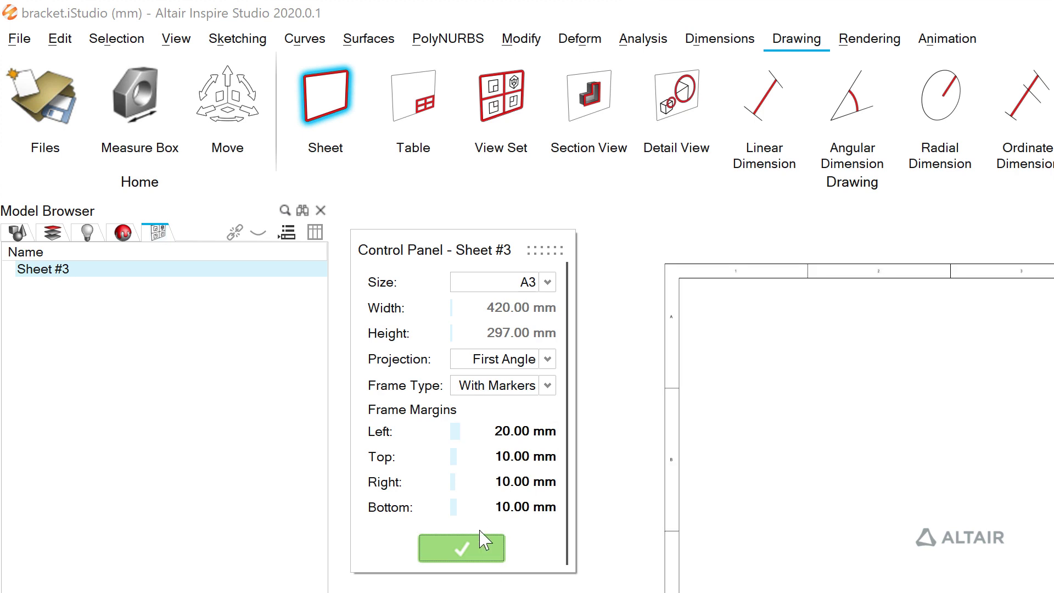
pyautogui.click(482, 547)
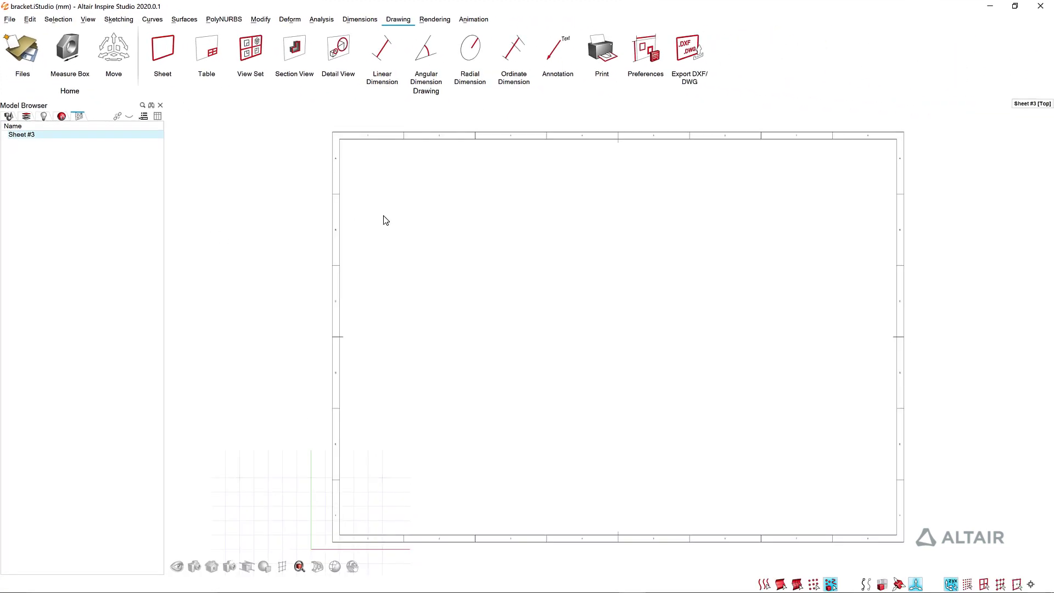
pyautogui.click(649, 56)
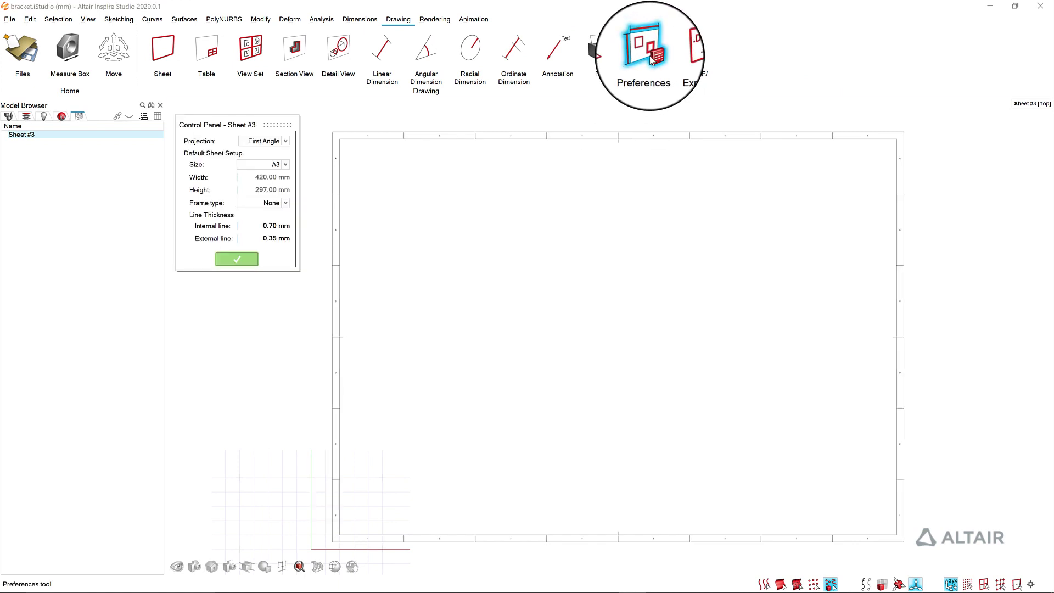
pyautogui.click(256, 261)
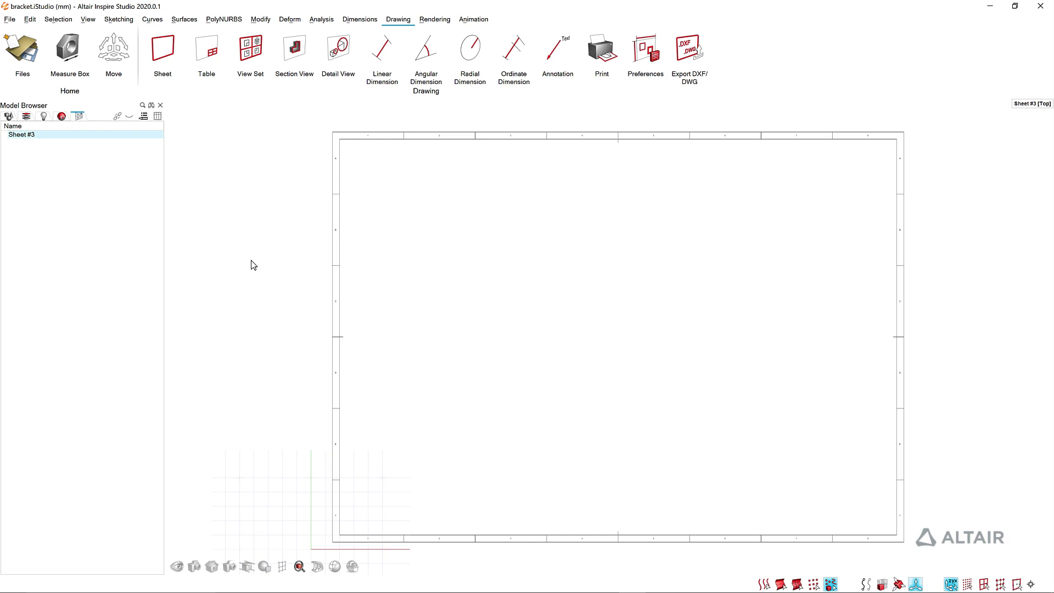
# - Create a view set from the bracket part and place its front view in the sheet's left half
pyautogui.click(250, 52)
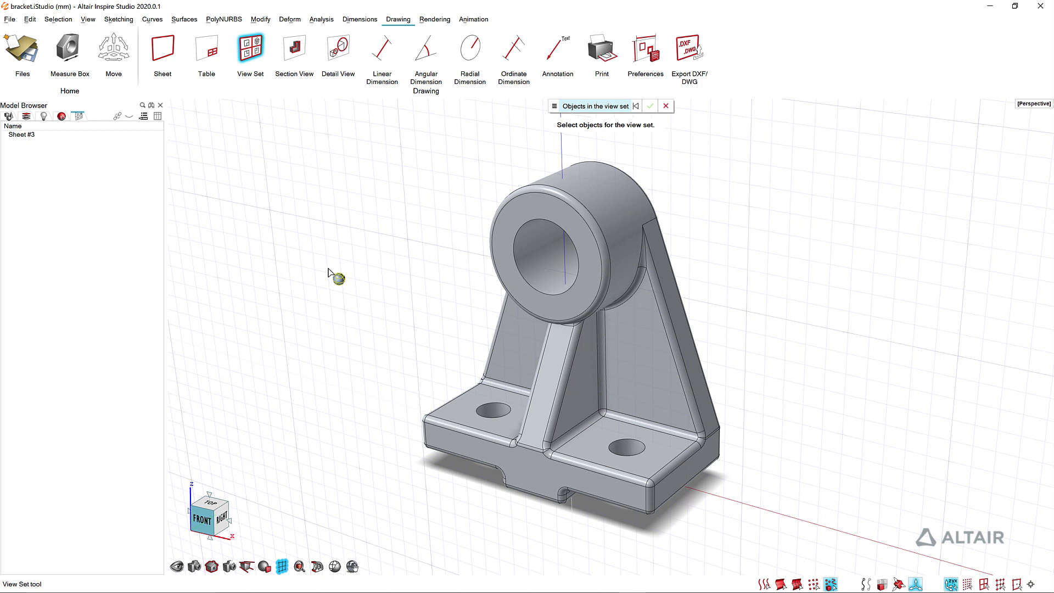
pyautogui.click(568, 223)
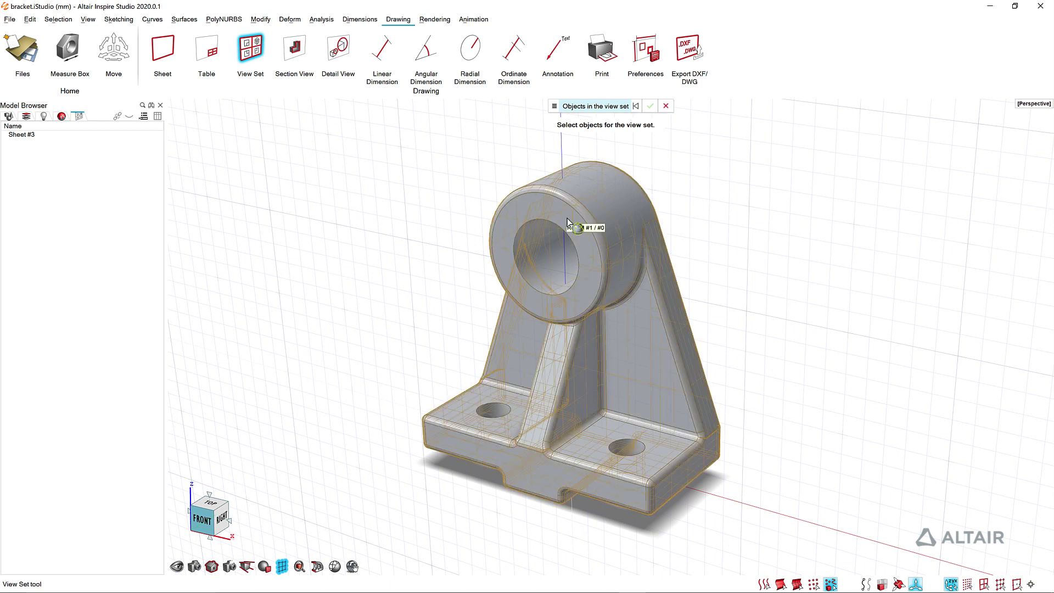
pyautogui.click(568, 222)
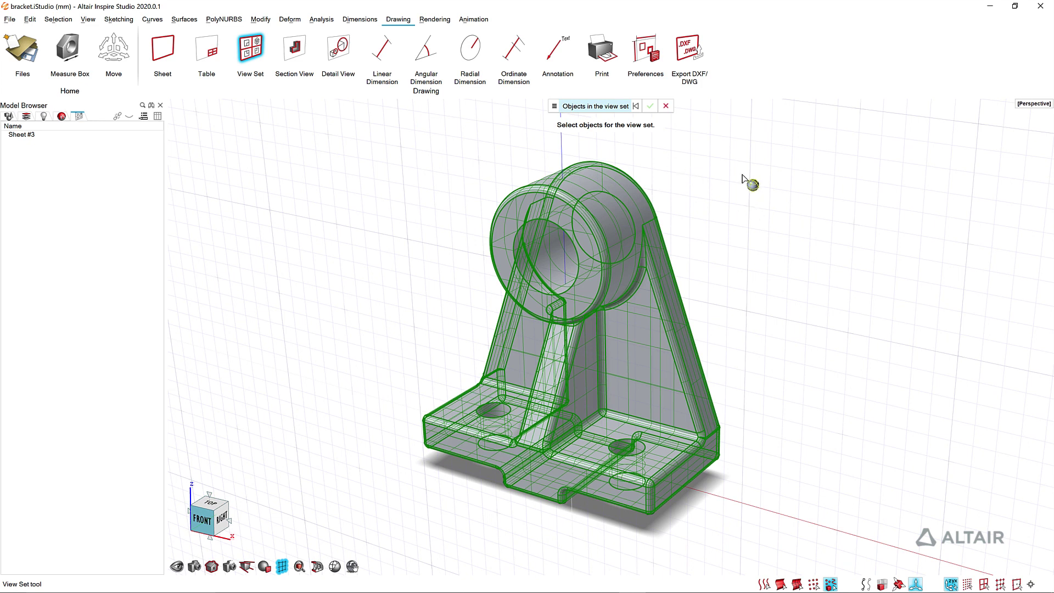
pyautogui.press('Return')
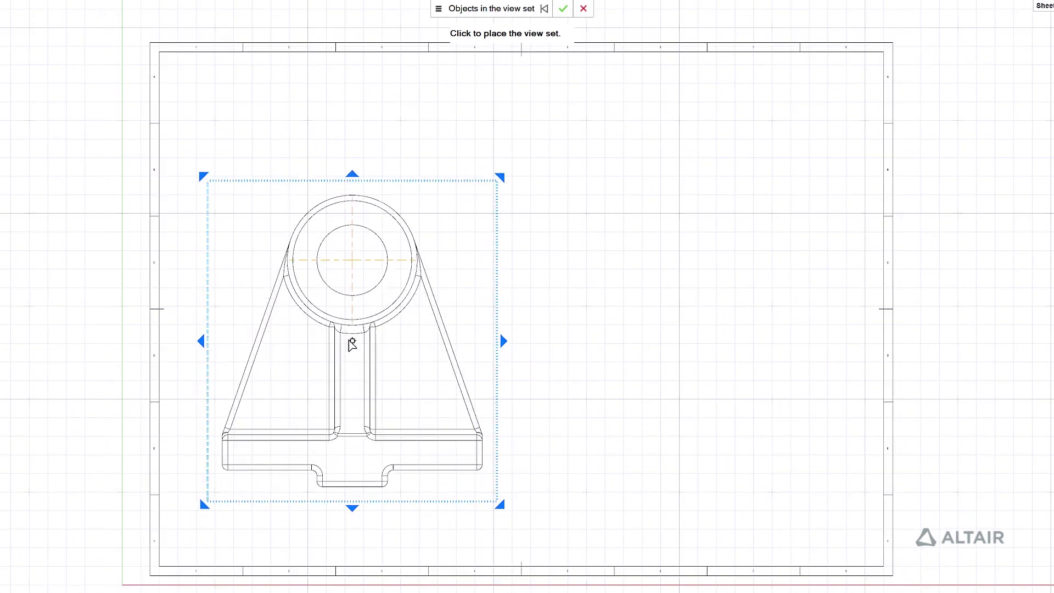
pyautogui.click(344, 348)
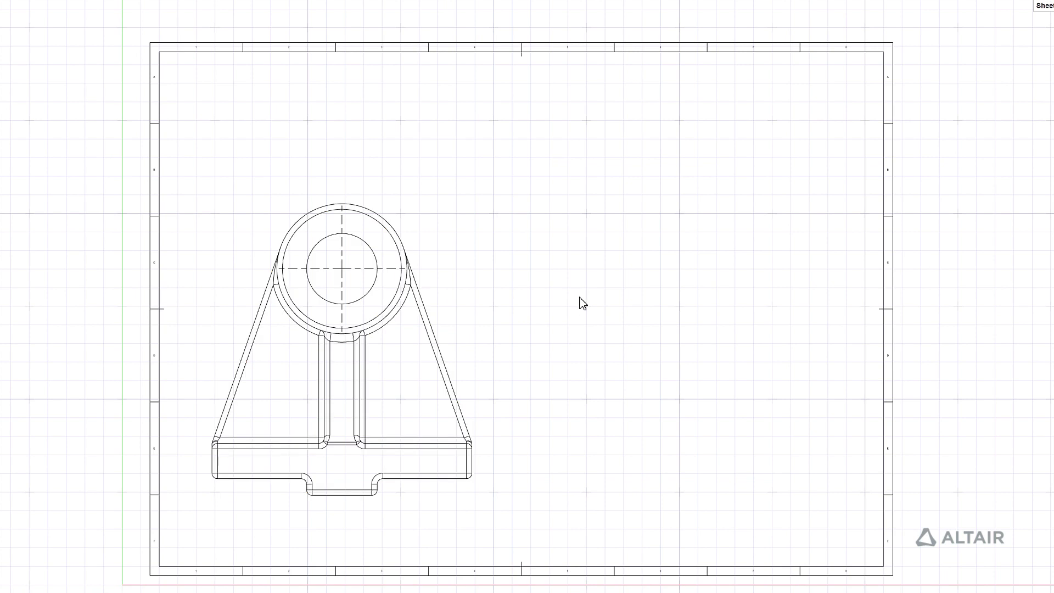
# - Give the front view a custom 1:2 scale and drag it to the lower left of the sheet
pyautogui.click(380, 323)
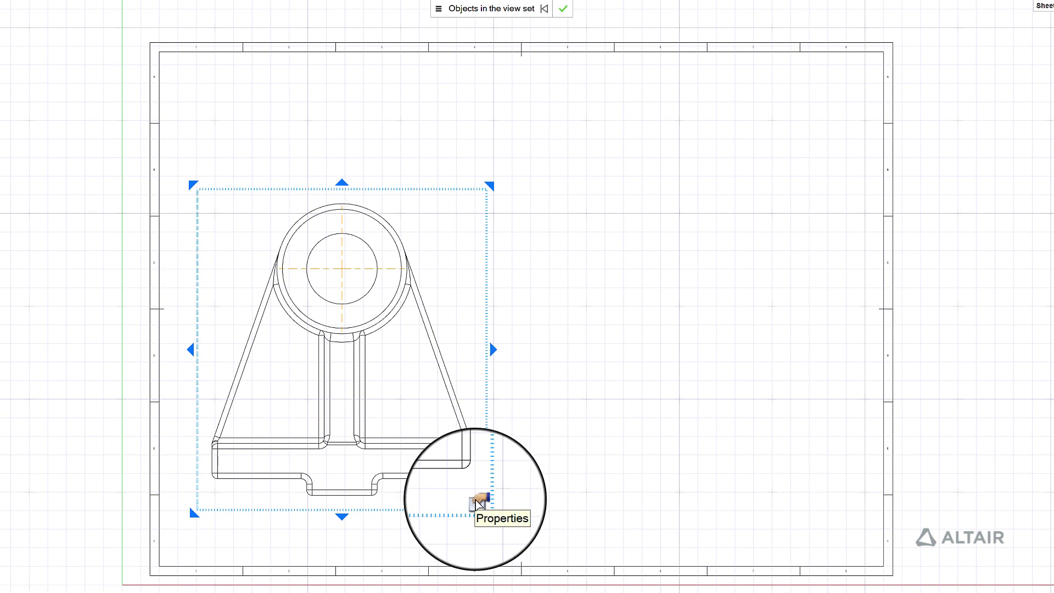
pyautogui.click(477, 502)
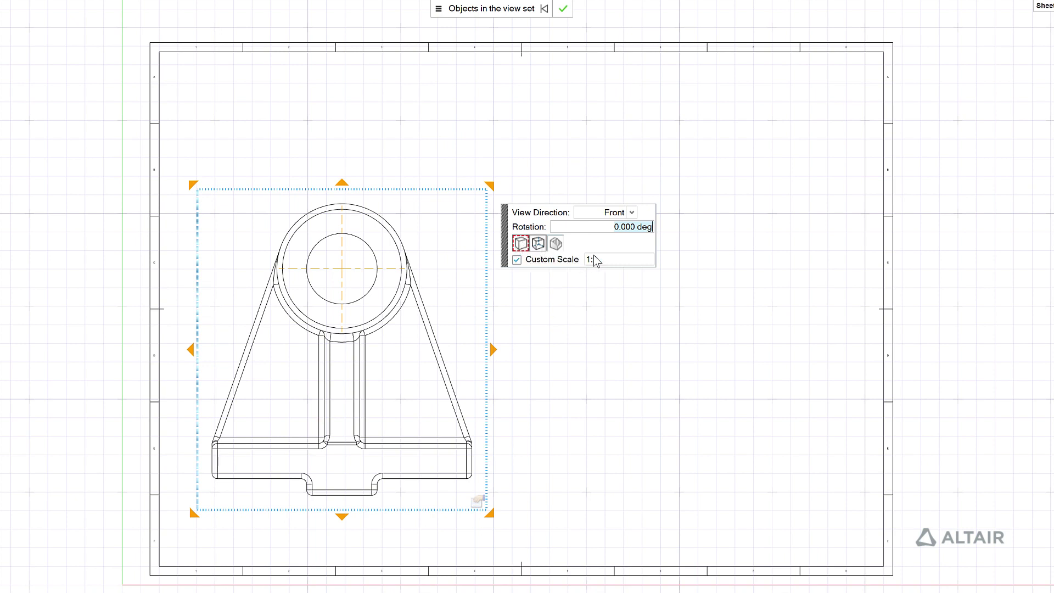
pyautogui.click(517, 260)
pyautogui.click(611, 261)
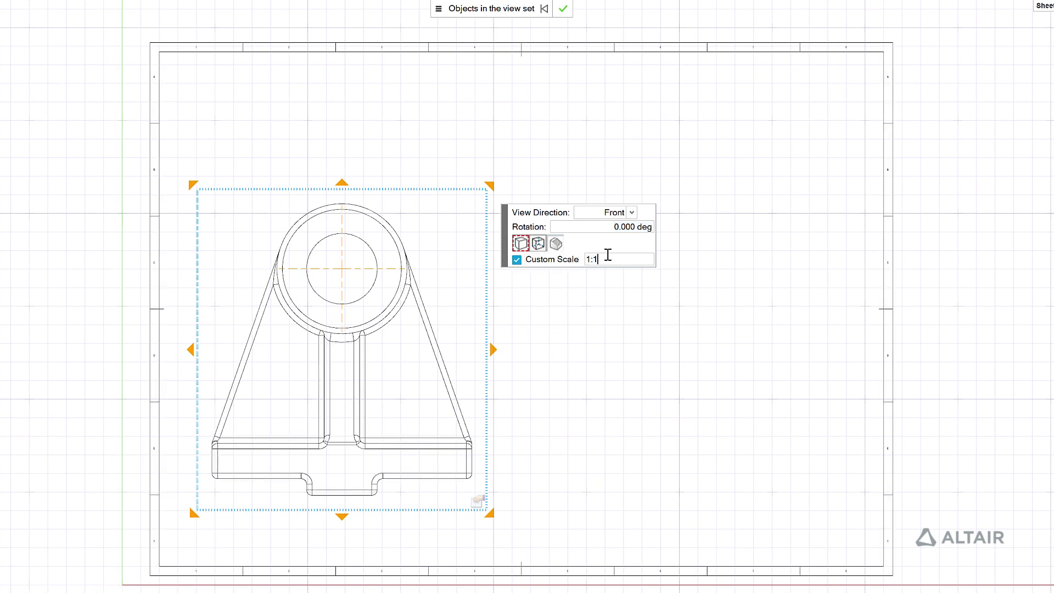
pyautogui.press('Return')
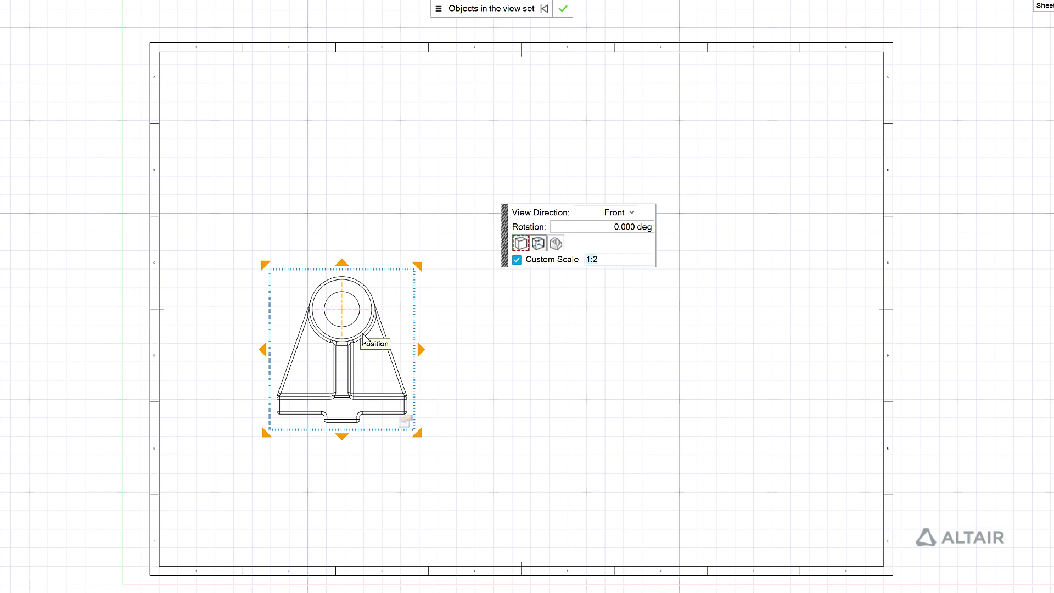
pyautogui.moveTo(362, 347)
pyautogui.mouseDown()
pyautogui.moveTo(375, 427)
pyautogui.moveTo(505, 397)
pyautogui.moveTo(371, 283)
pyautogui.moveTo(355, 432)
pyautogui.moveTo(314, 426)
pyautogui.moveTo(342, 384)
pyautogui.moveTo(321, 379)
pyautogui.moveTo(316, 399)
pyautogui.mouseUp()
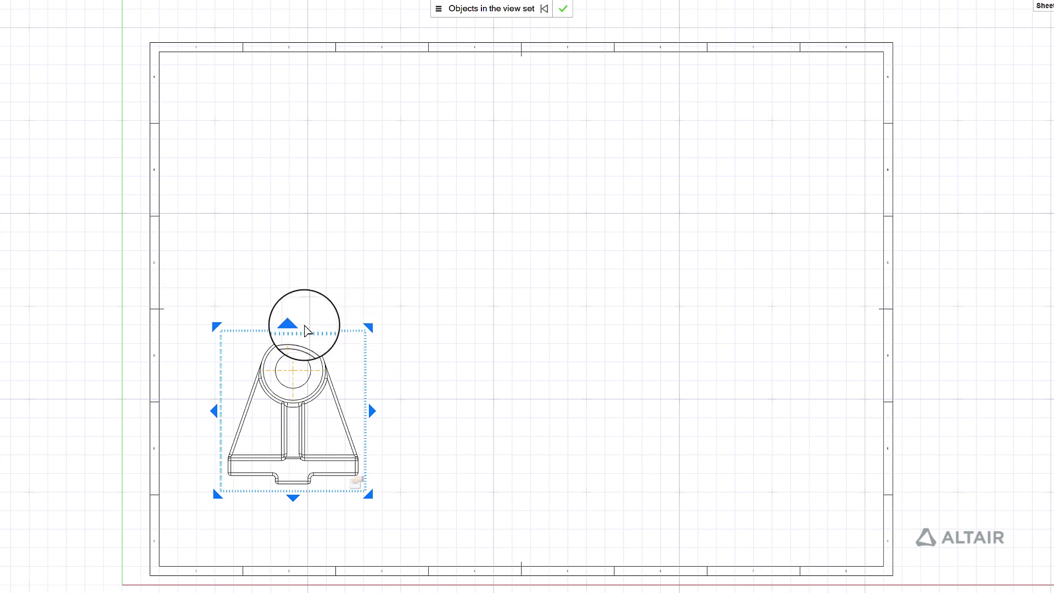
# - Project top, isometric and right-side views from the bracket's front view
pyautogui.click(290, 325)
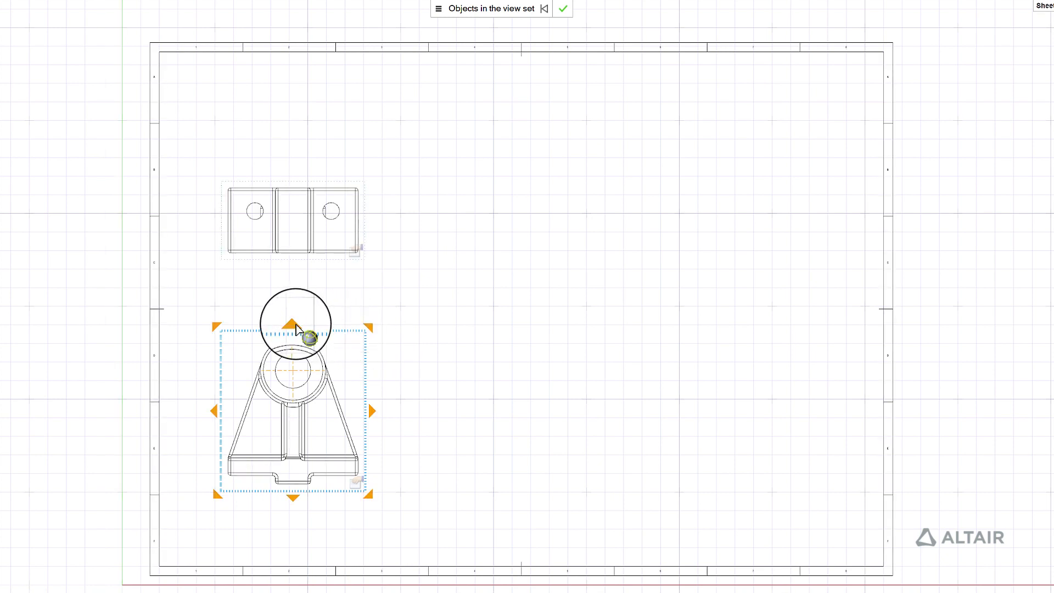
pyautogui.click(370, 329)
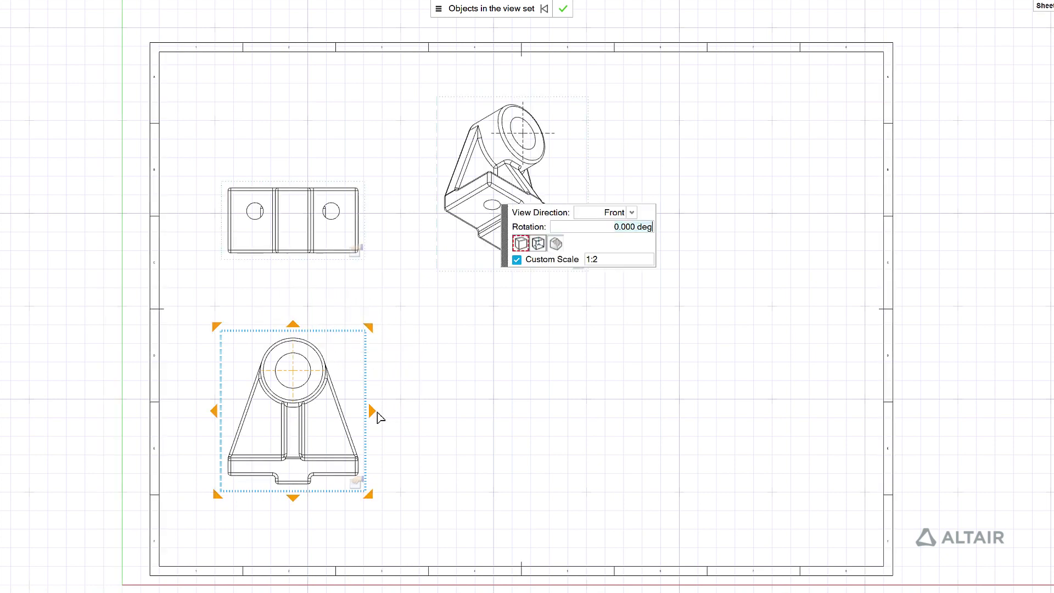
pyautogui.click(373, 411)
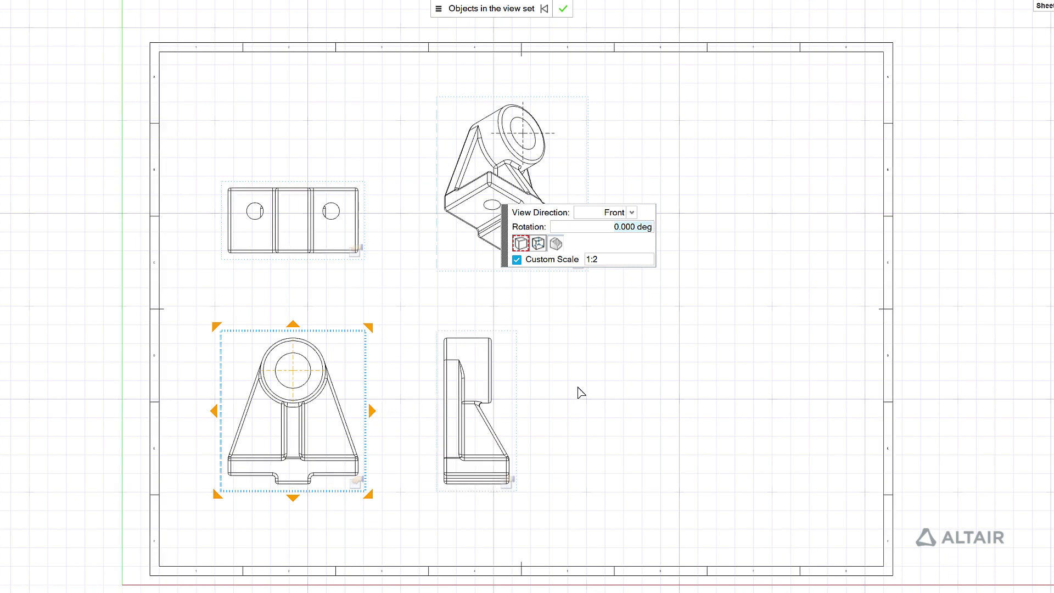
pyautogui.moveTo(650, 346); pyautogui.dragTo(599, 342, button='right')
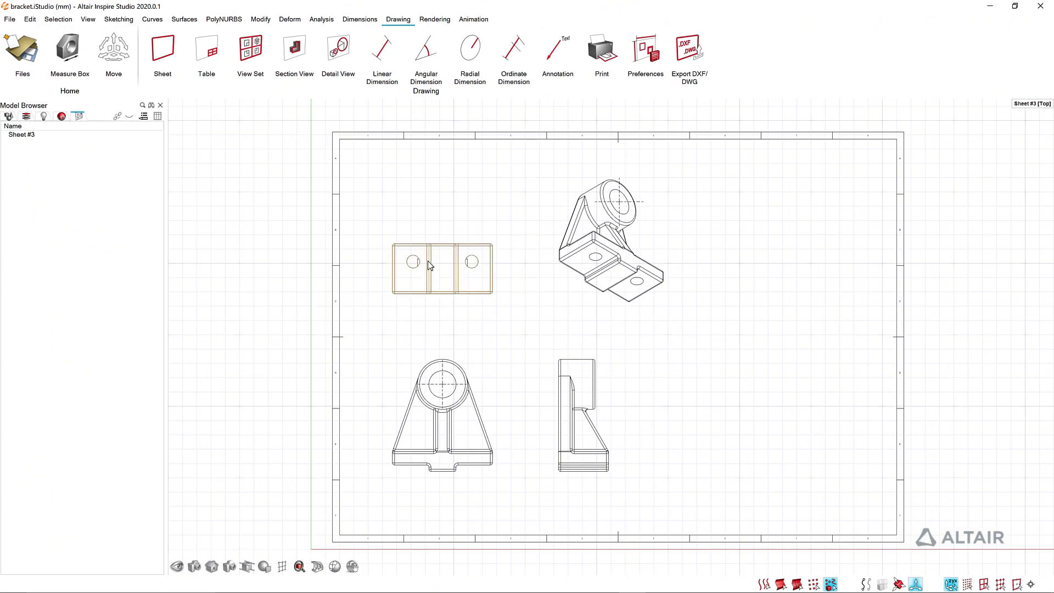
pyautogui.scroll(5, 426, 255)
pyautogui.scroll(1, 412, 247)
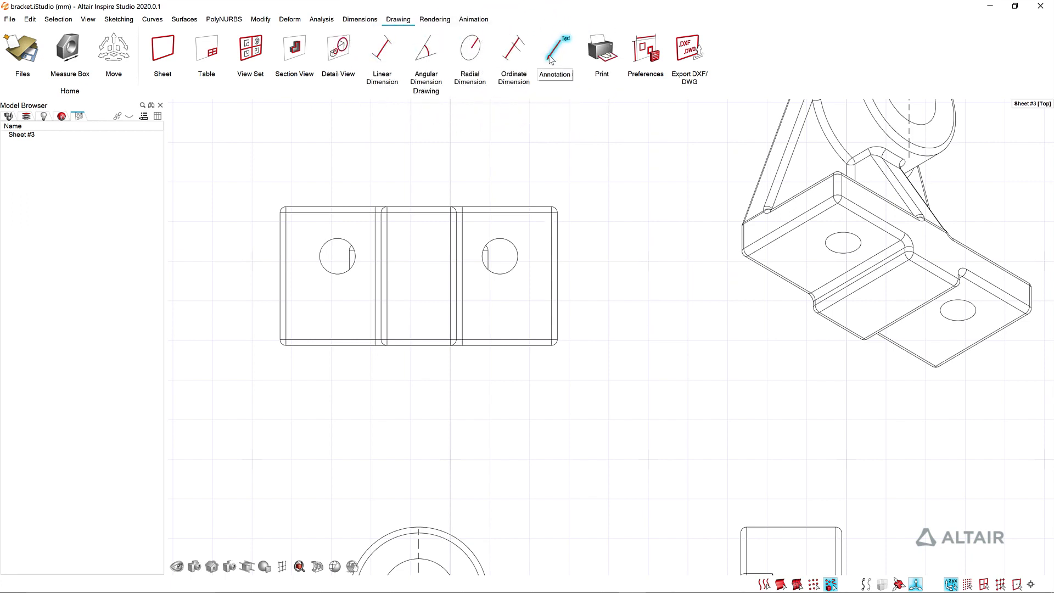
# - Add linear dimensions to the top view: 140.00 width below and 70.00 height beside it
pyautogui.click(383, 52)
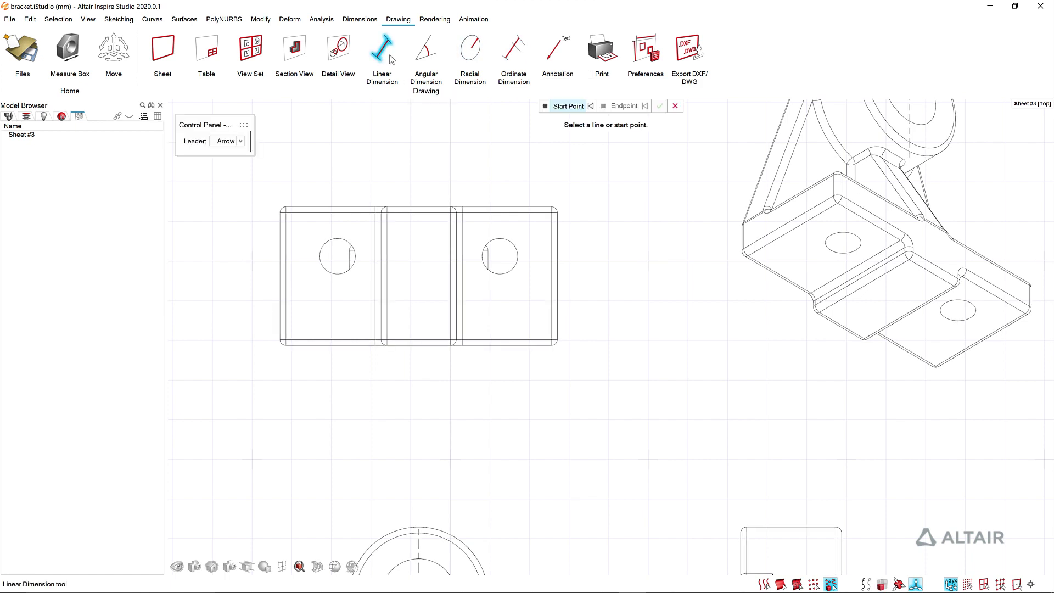
pyautogui.click(286, 346)
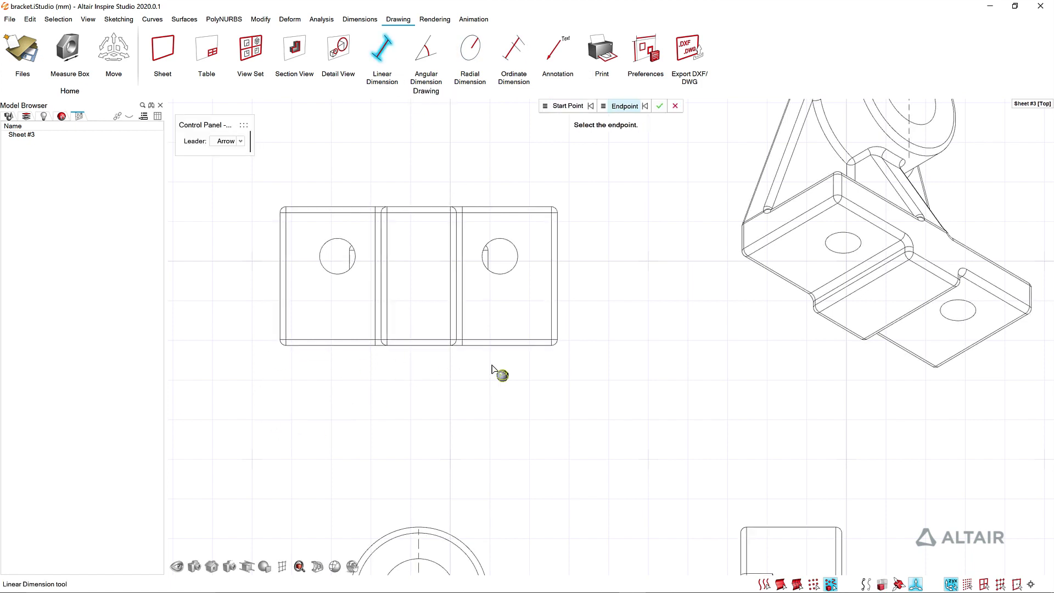
pyautogui.click(556, 344)
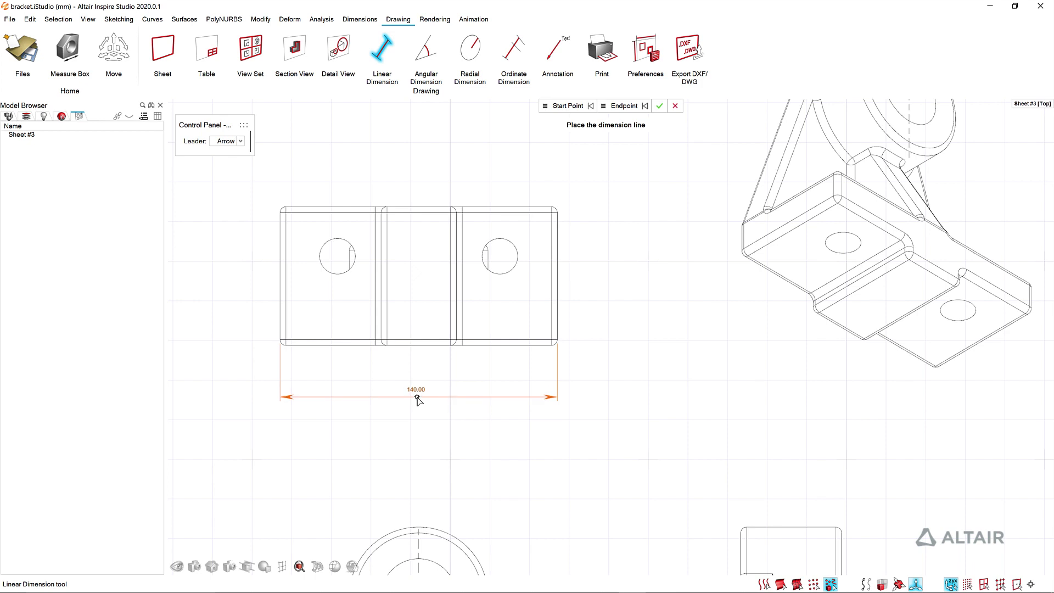
pyautogui.click(417, 397)
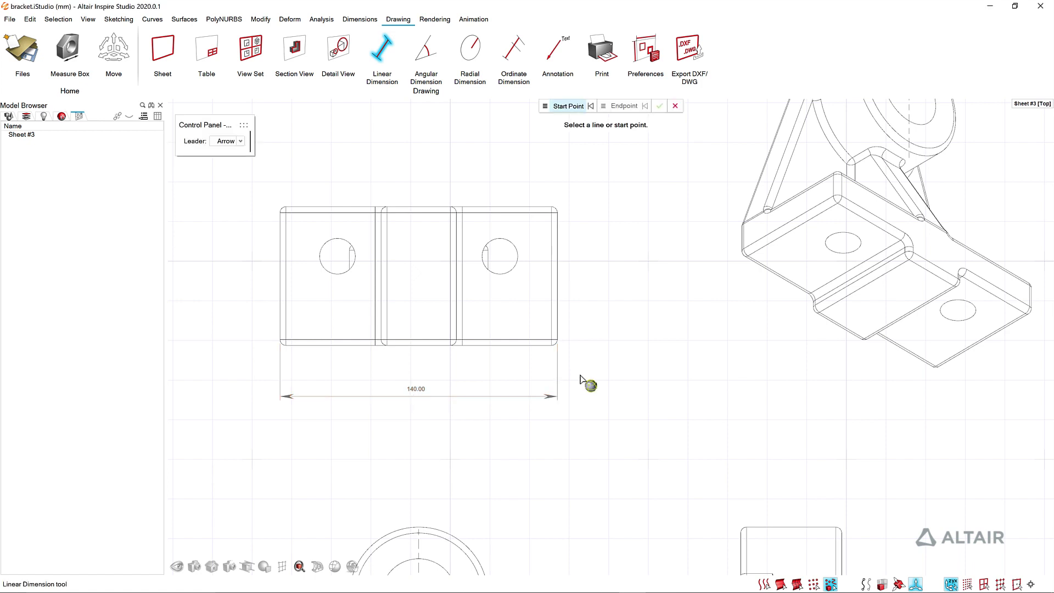
pyautogui.click(557, 210)
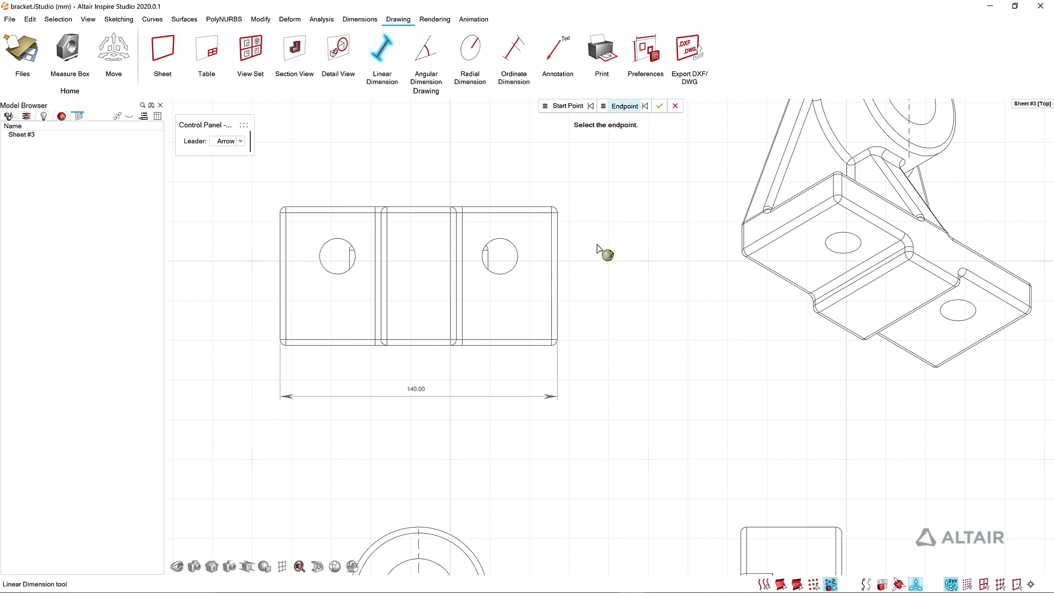
pyautogui.click(556, 344)
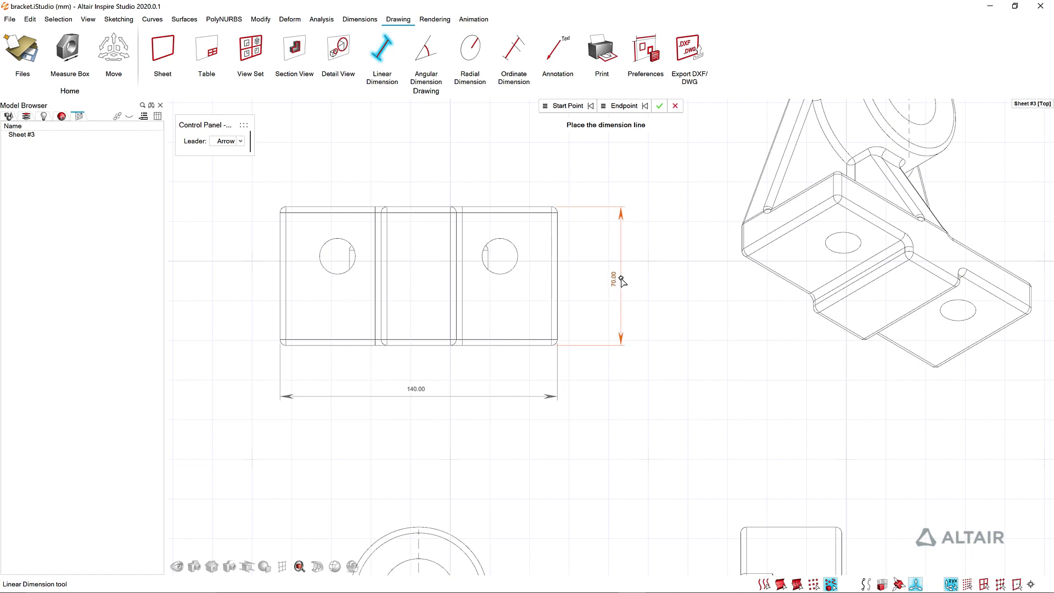
pyautogui.click(621, 279)
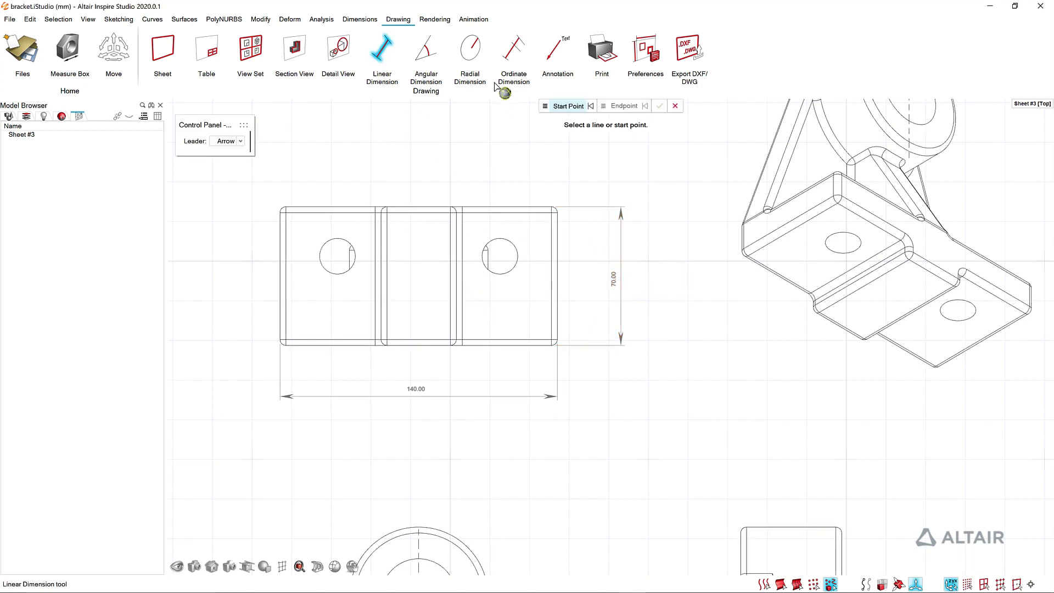
# - Dimension the top view's right-hand hole with an R9.00 radius placed above it
pyautogui.click(470, 49)
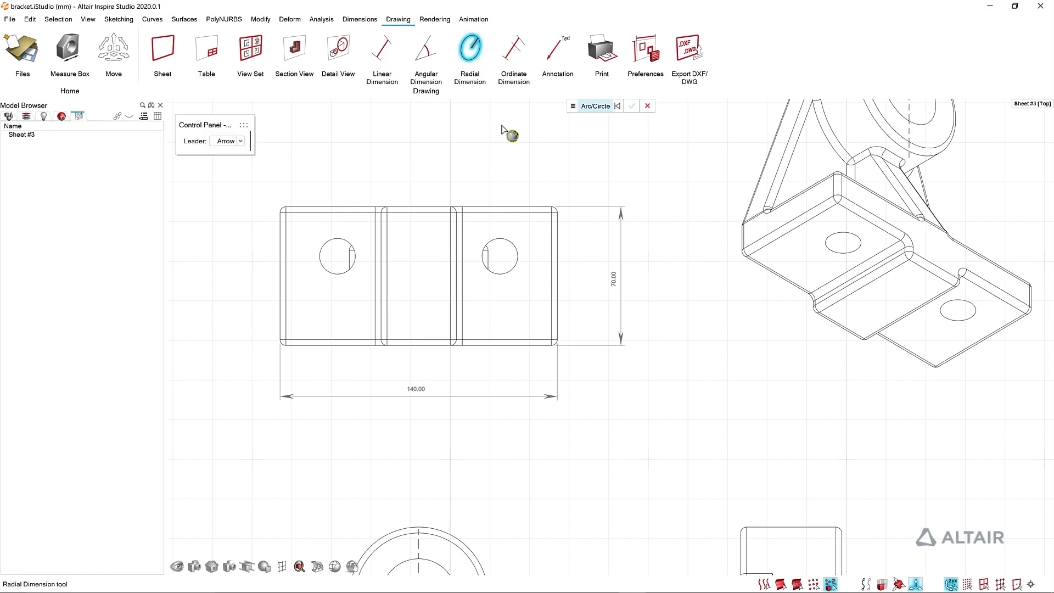
pyautogui.click(510, 240)
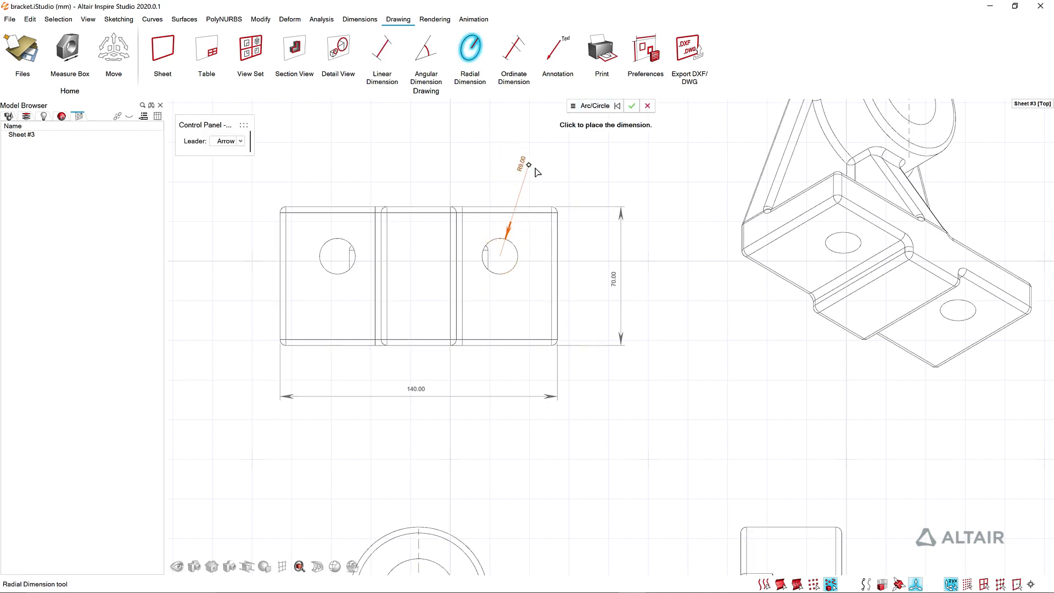
pyautogui.click(559, 174)
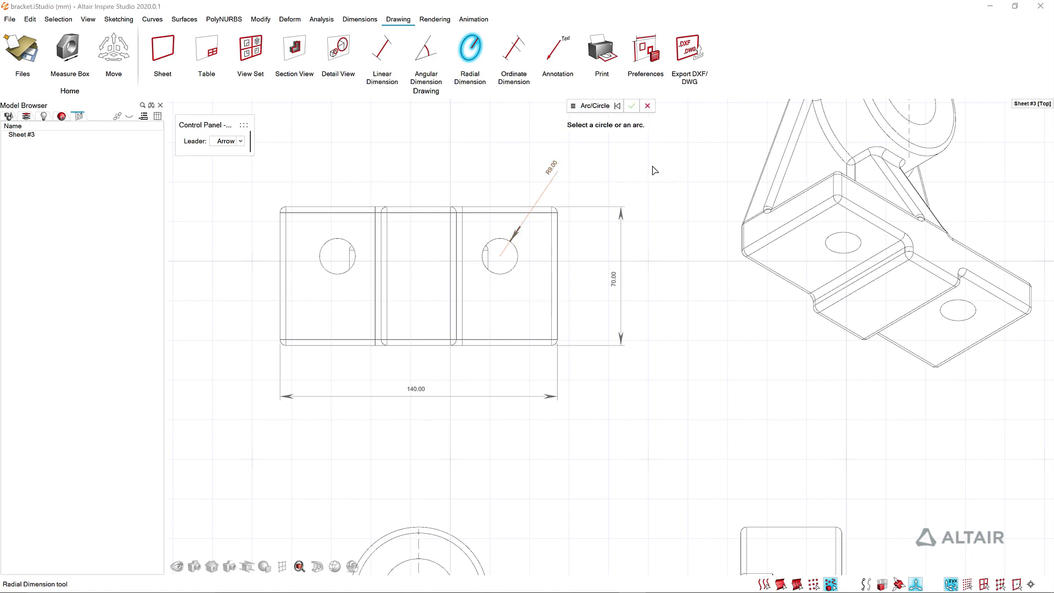
pyautogui.press('Escape')
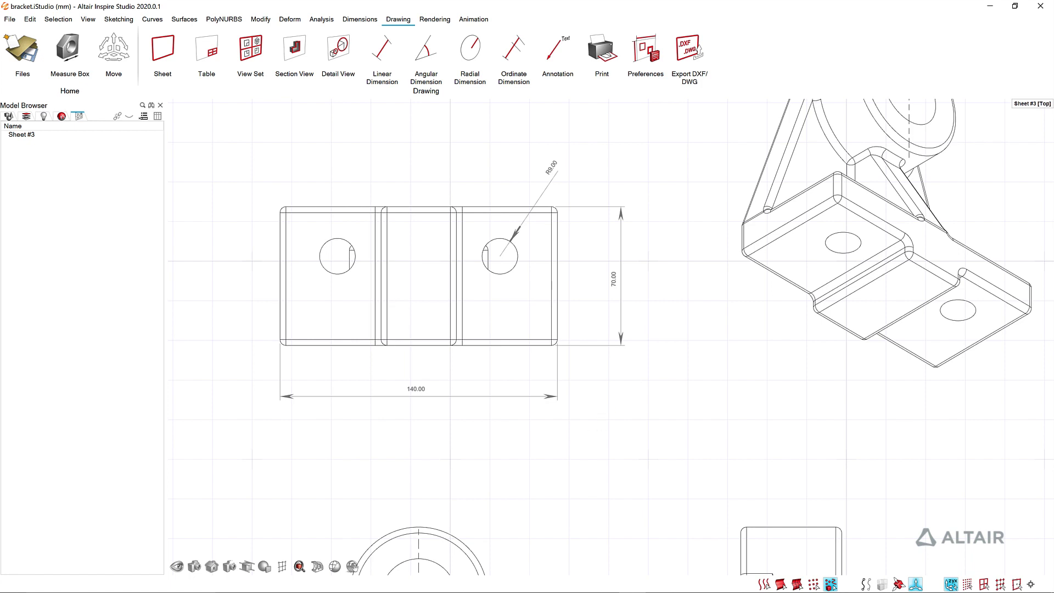
# - Add an arrow leader note reading 'DIA 38 MM THRU' pointing at the front view's central bore
pyautogui.scroll(-3, 614, 340)
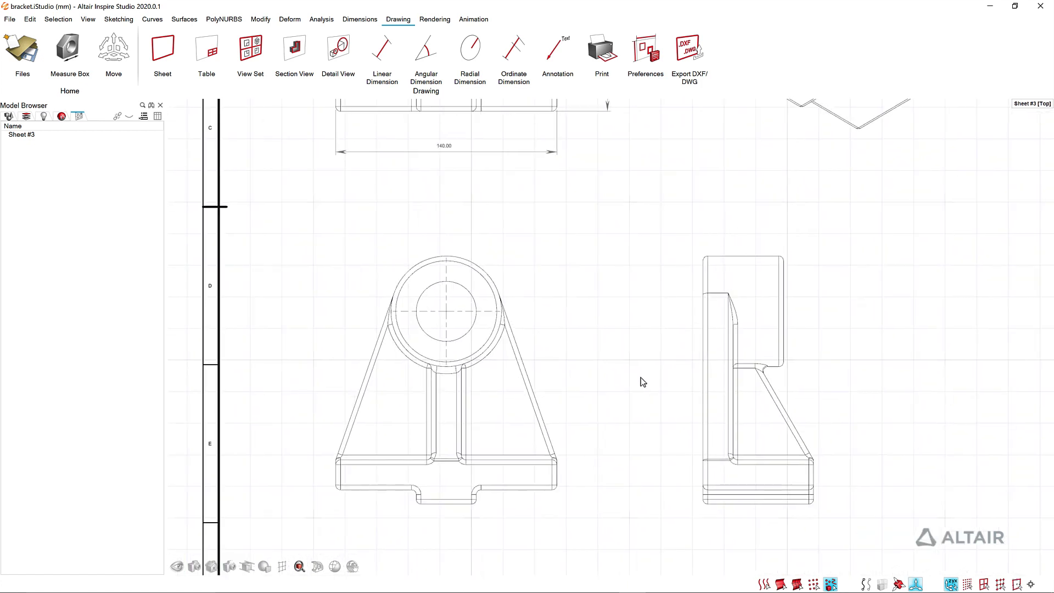
pyautogui.click(555, 59)
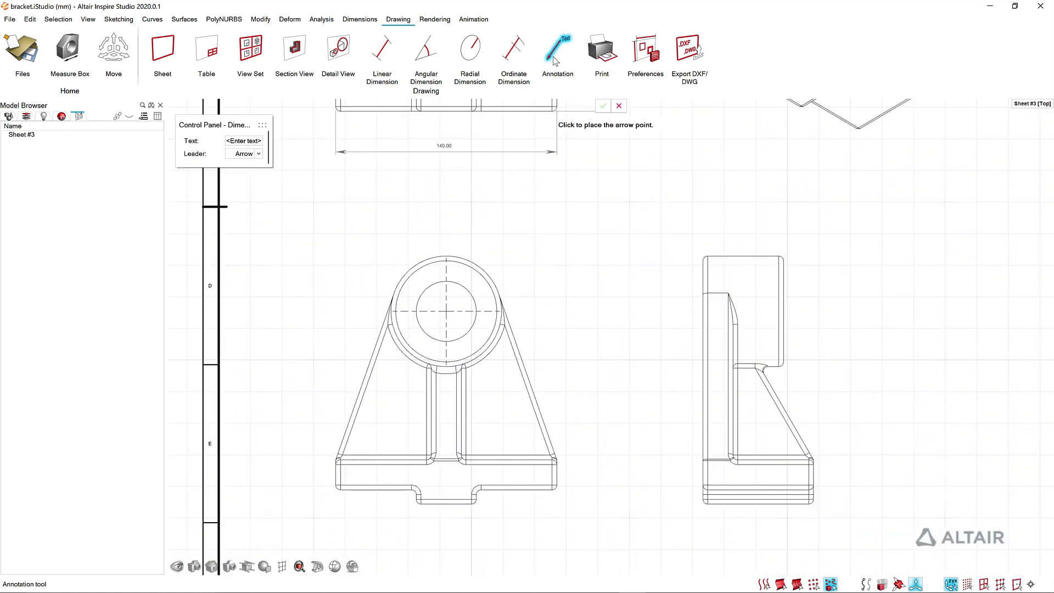
pyautogui.click(465, 287)
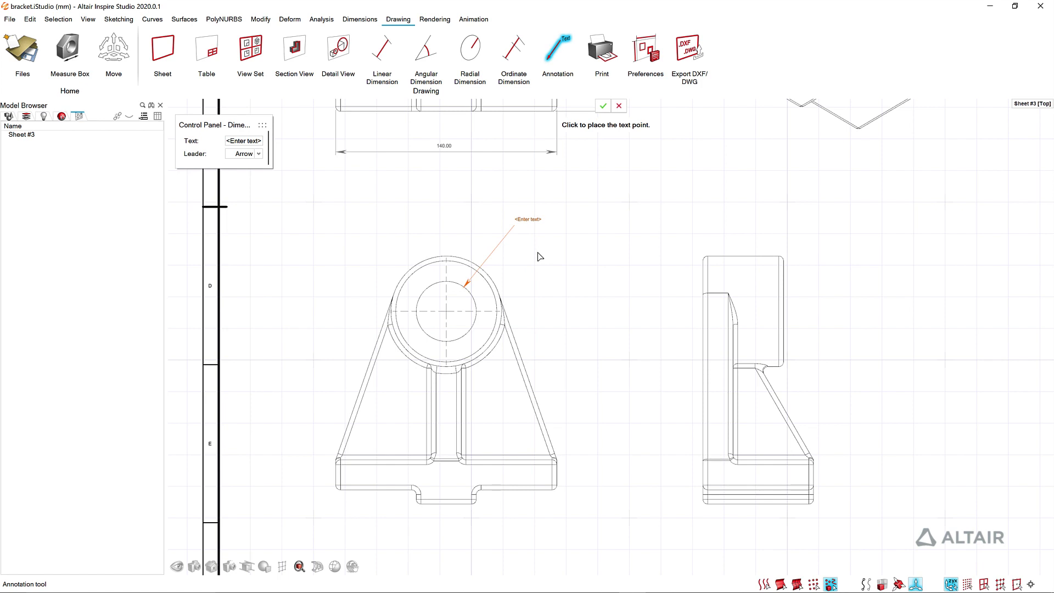
pyautogui.click(246, 141)
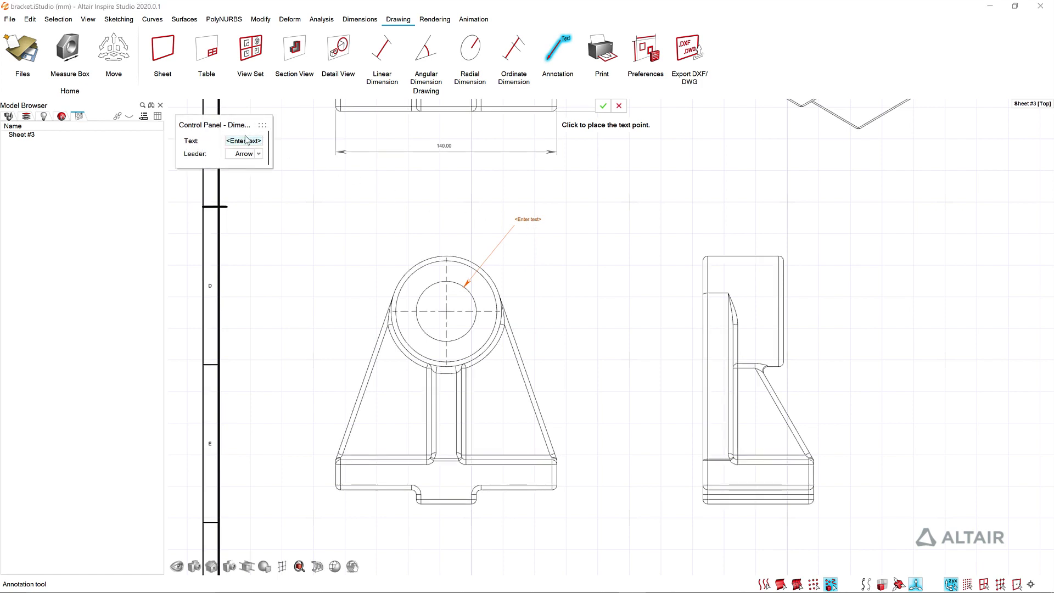
pyautogui.write('DIA 38 MM THRU')
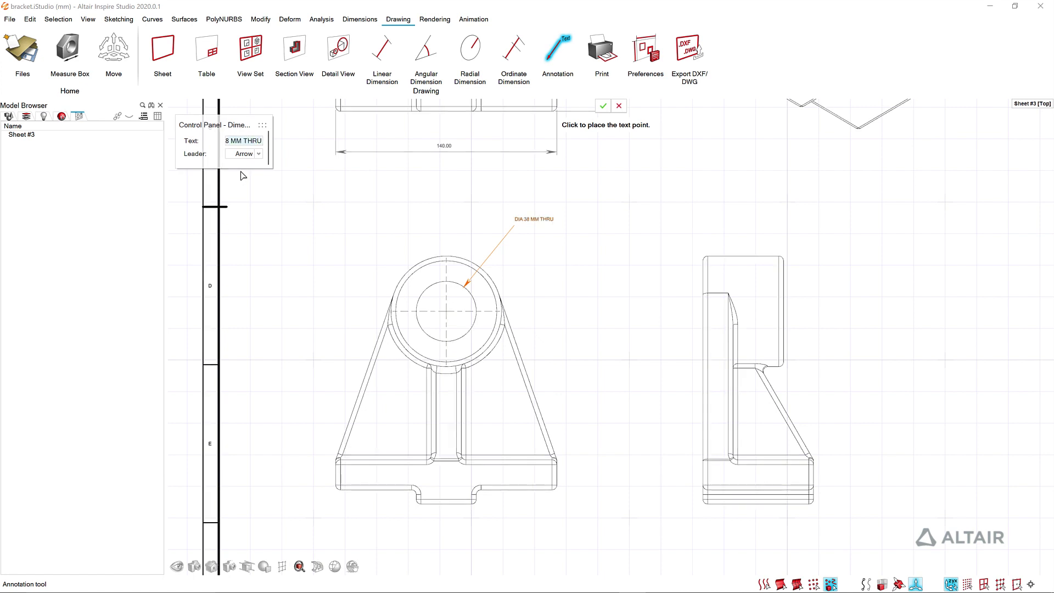
pyautogui.click(245, 154)
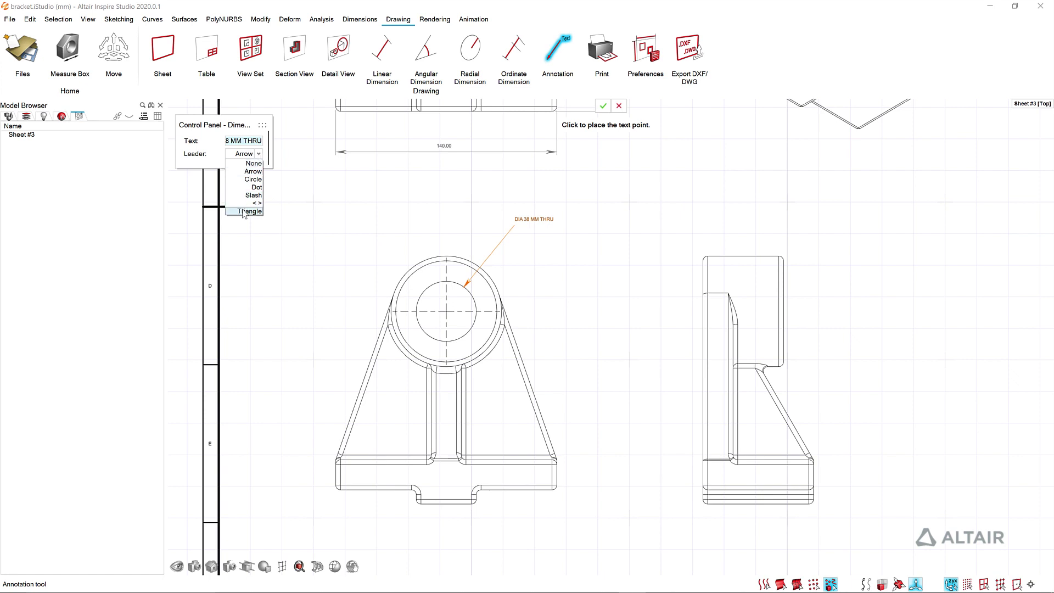
pyautogui.click(262, 159)
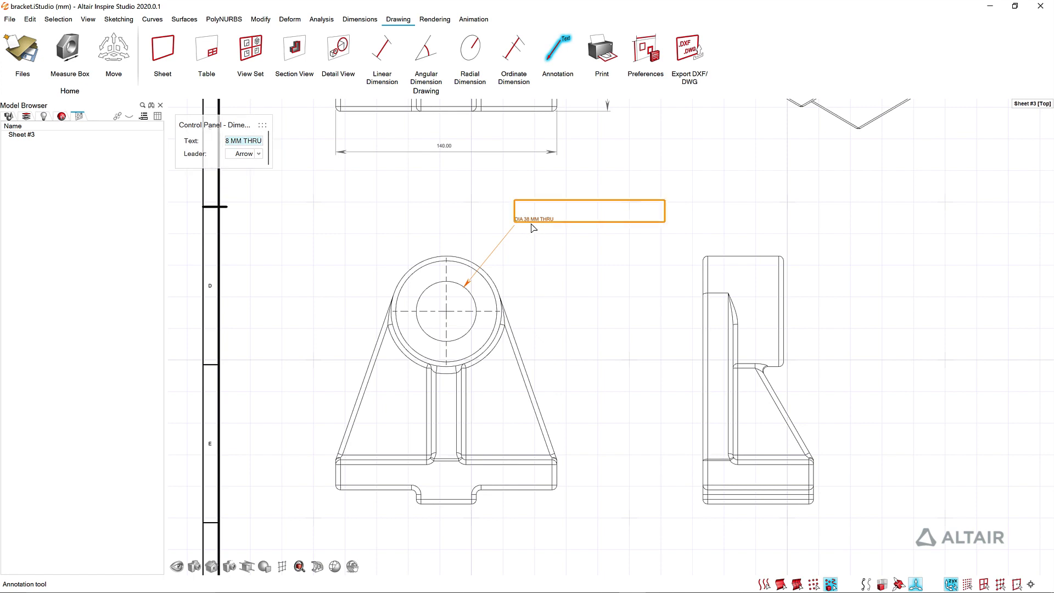
pyautogui.press('Escape')
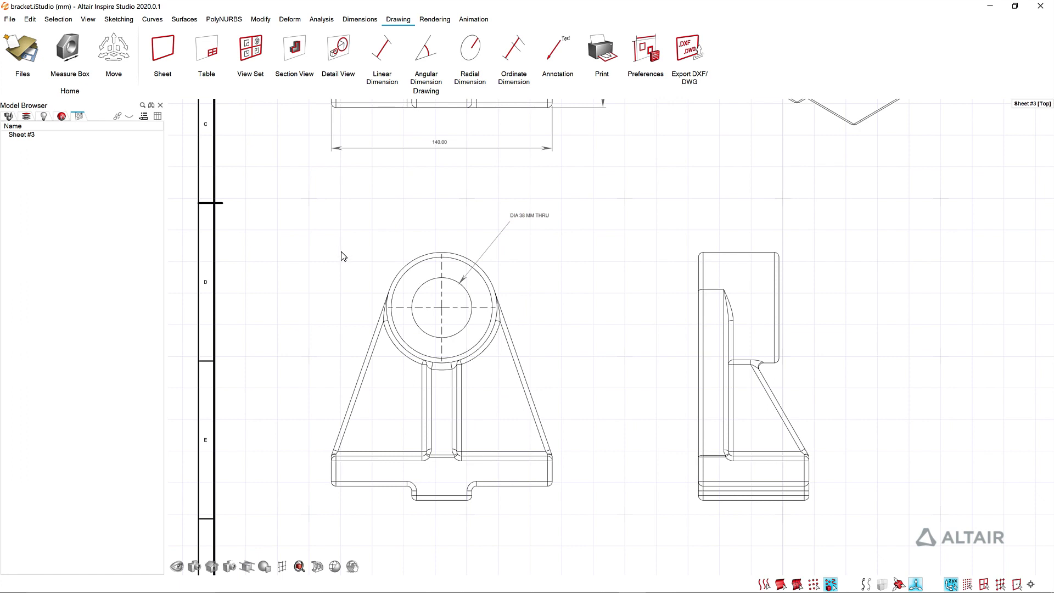
# - Cut Section A-A through the front view's bore centre and place it right of the side view
pyautogui.scroll(-1, 341, 254)
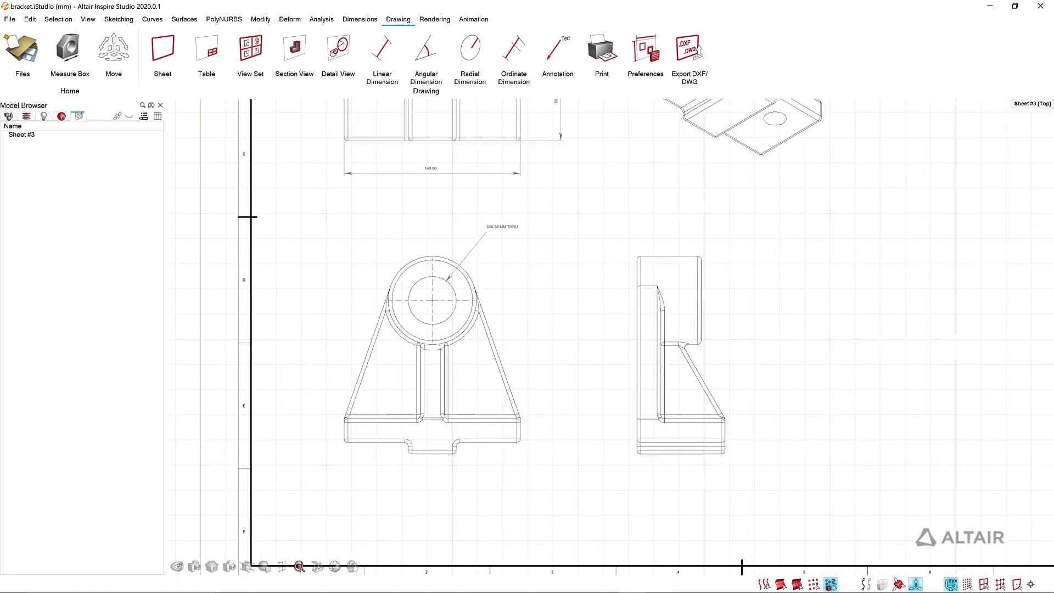
pyautogui.moveTo(611, 267); pyautogui.dragTo(557, 260, button='middle')
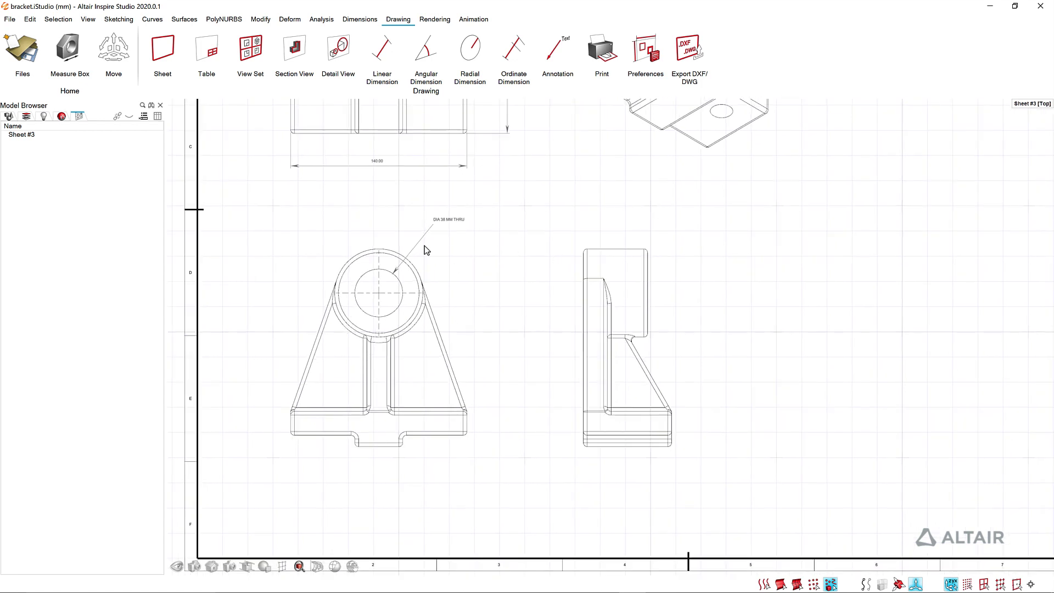
pyautogui.click(294, 52)
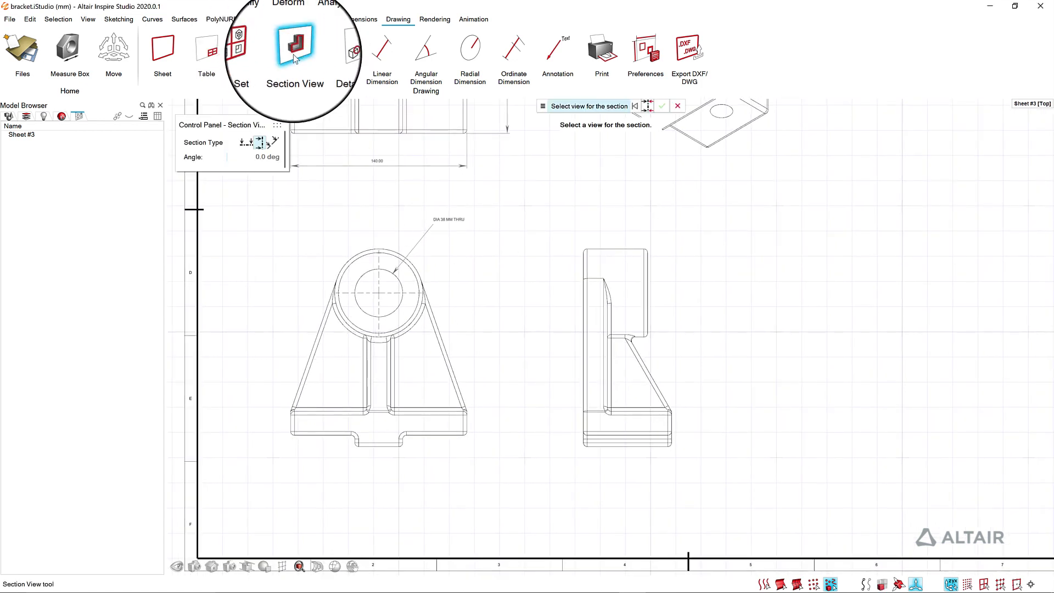
pyautogui.click(413, 285)
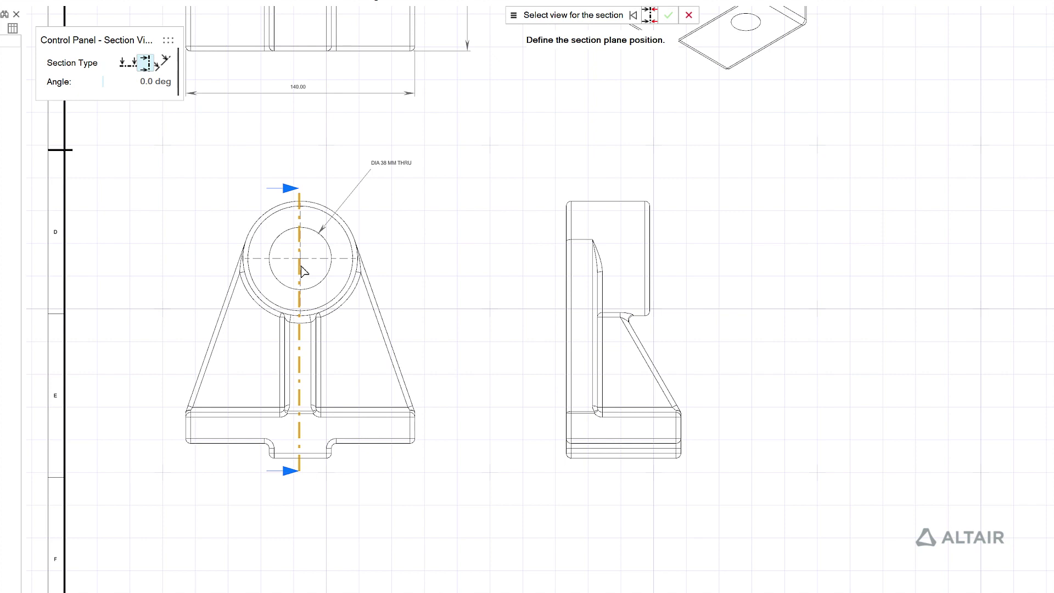
pyautogui.click(301, 269)
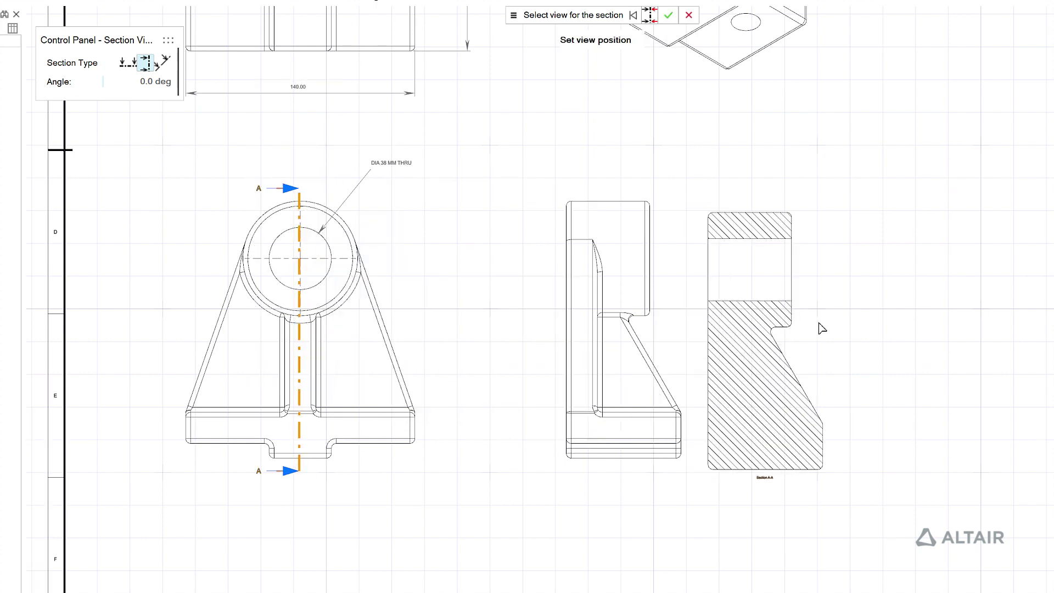
pyautogui.click(906, 319)
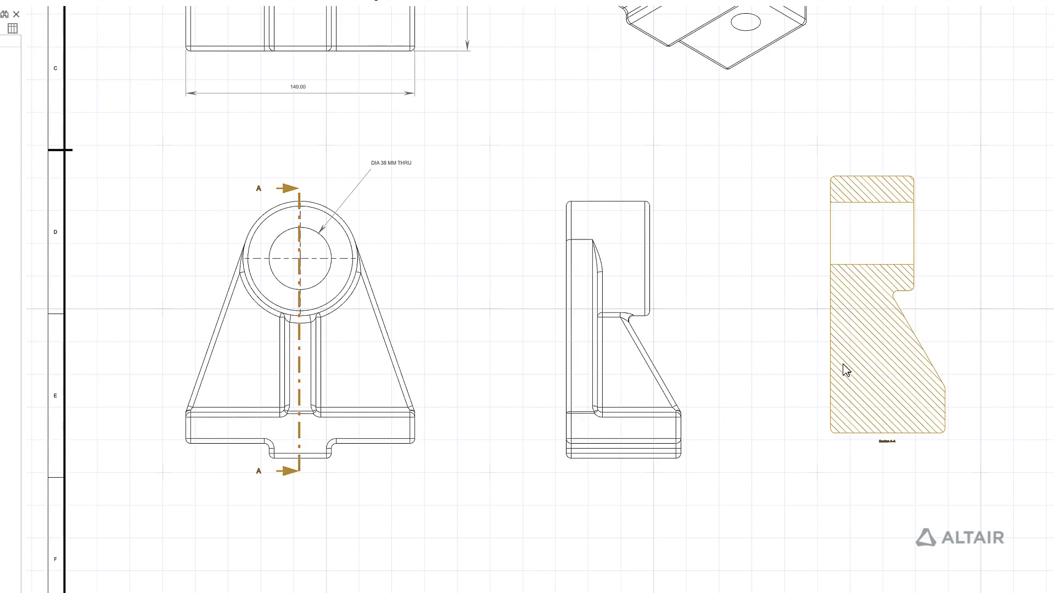
# - Move Section A-A slightly lower to line it up with the other views
pyautogui.moveTo(817, 342); pyautogui.dragTo(790, 325, button='middle')
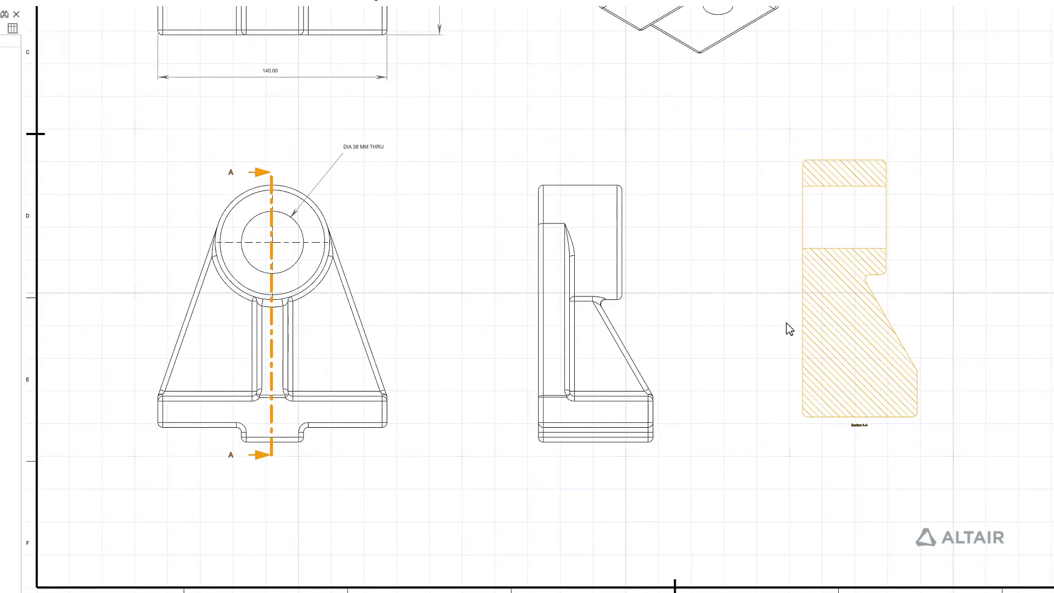
pyautogui.doubleClick(840, 320)
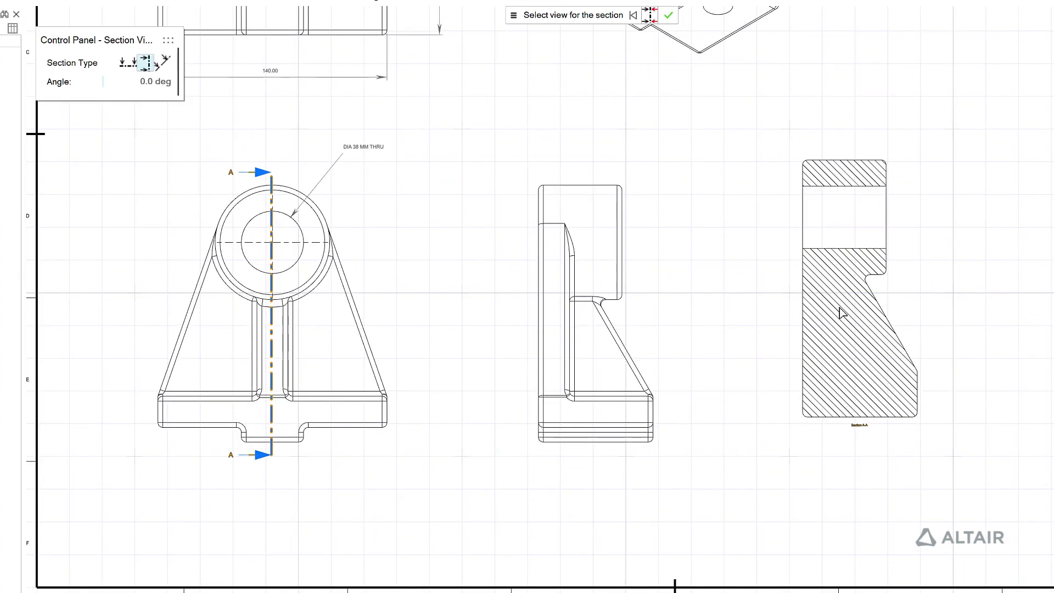
pyautogui.moveTo(841, 306)
pyautogui.mouseDown()
pyautogui.moveTo(840, 341)
pyautogui.moveTo(870, 311)
pyautogui.mouseUp()
pyautogui.scroll(-2, 964, 289)
pyautogui.moveTo(962, 295); pyautogui.dragTo(853, 280, button='middle')
pyautogui.press('Escape')
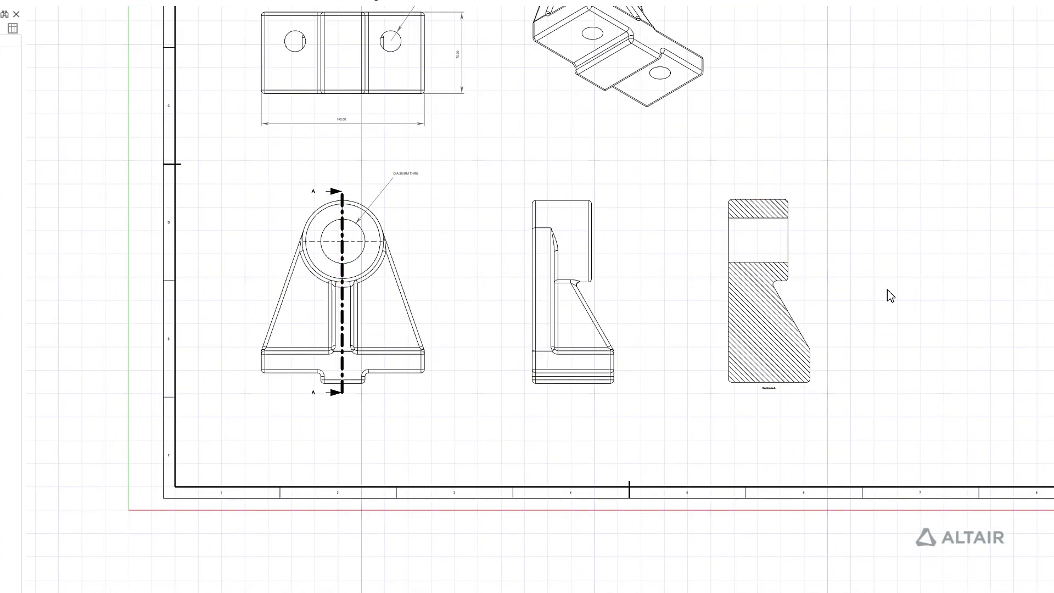
pyautogui.scroll(-1, 887, 289)
# - Reposition the A-A cutting line through the bore centre and confirm the updated section
pyautogui.moveTo(921, 240); pyautogui.dragTo(887, 301, button='middle')
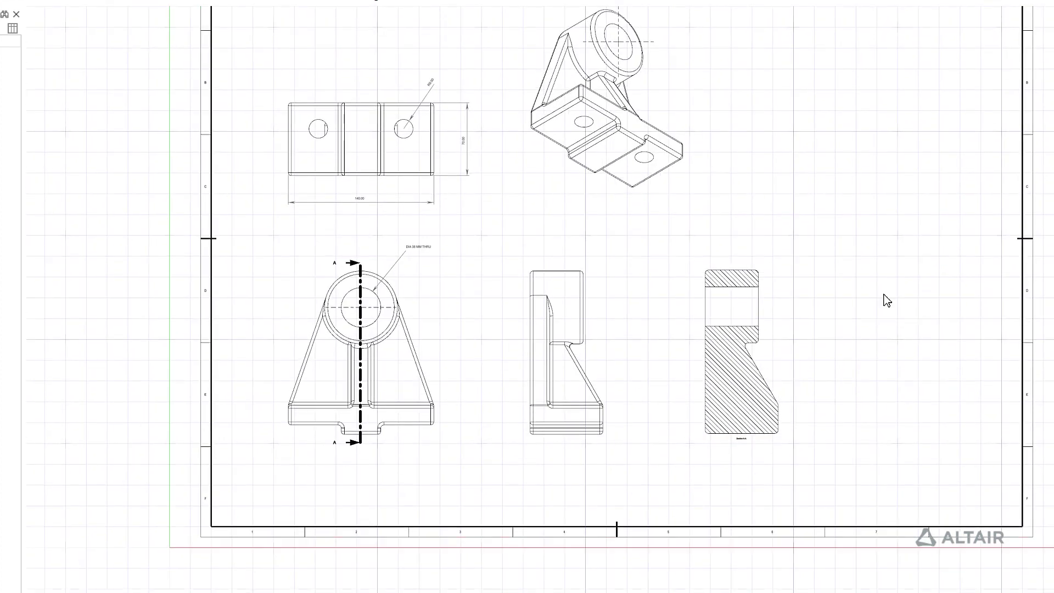
pyautogui.doubleClick(737, 364)
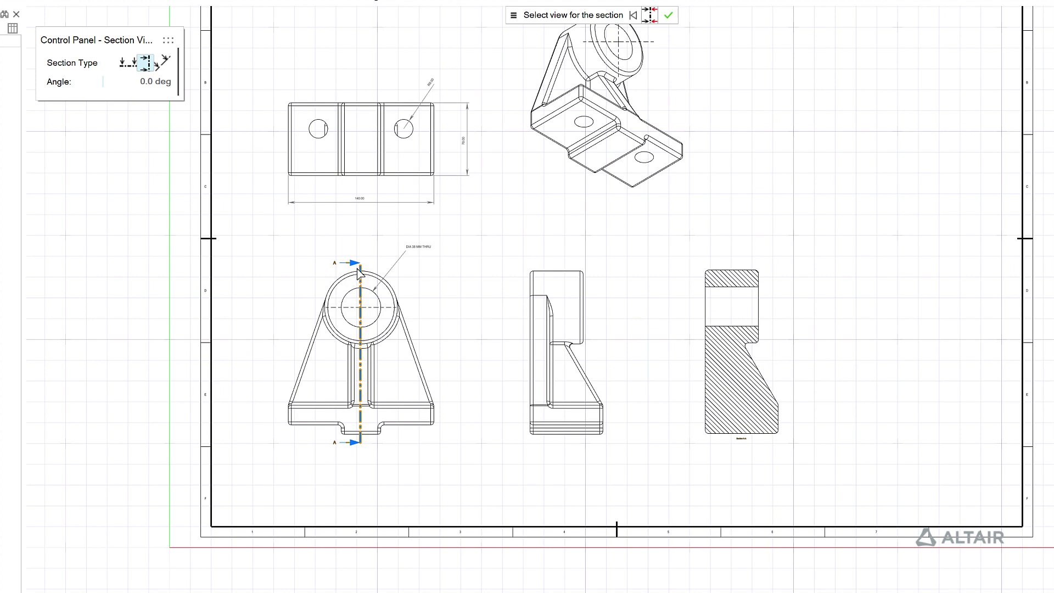
pyautogui.moveTo(359, 273)
pyautogui.mouseDown()
pyautogui.moveTo(336, 275)
pyautogui.moveTo(361, 275)
pyautogui.mouseUp()
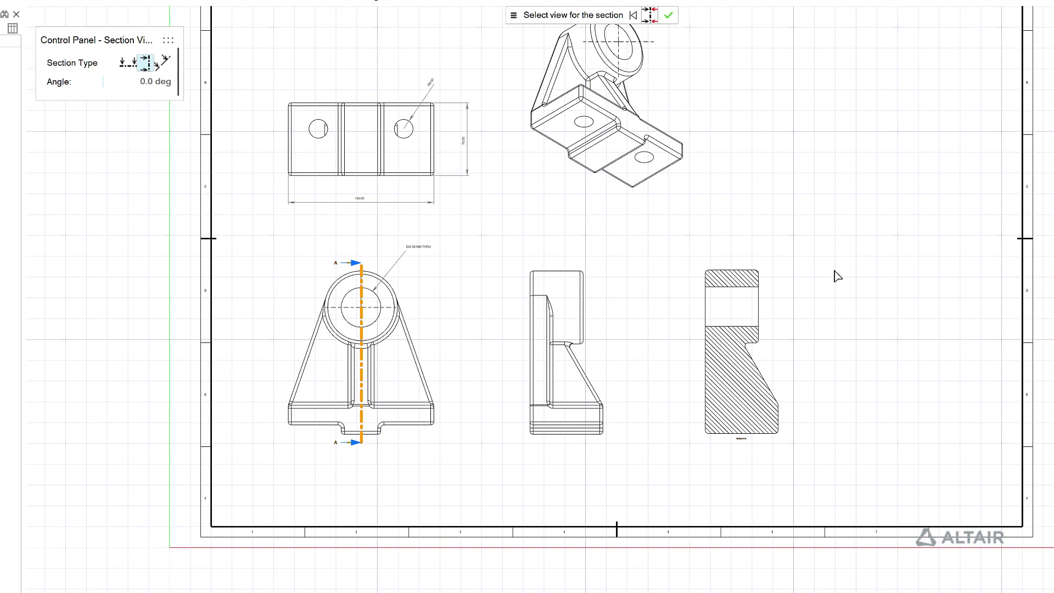
pyautogui.moveTo(799, 207); pyautogui.dragTo(787, 207, button='right')
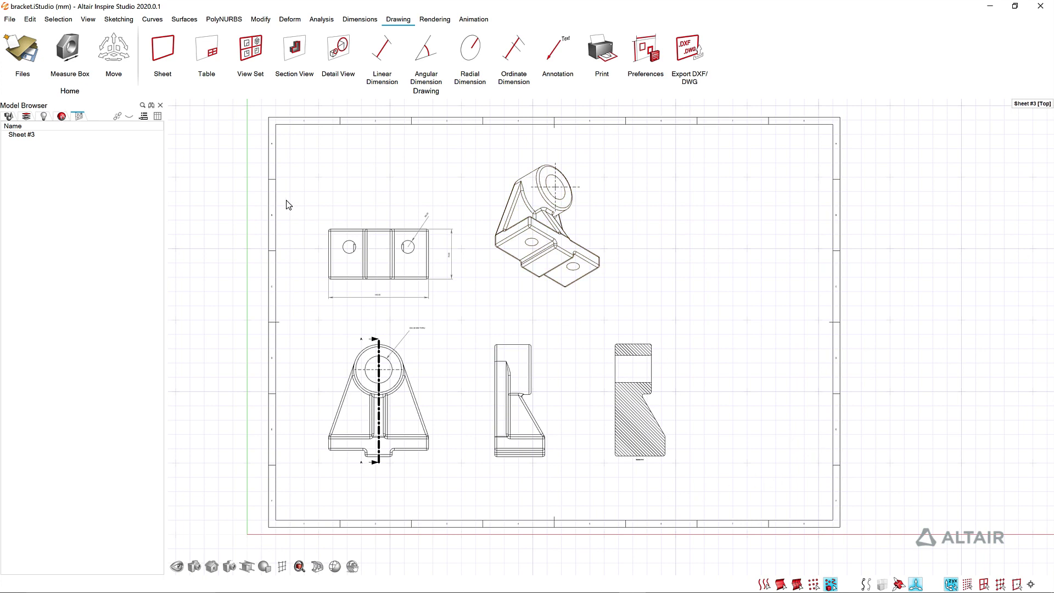
# - Add a title block table split into two rows, with the top row divided into two cells
pyautogui.click(208, 57)
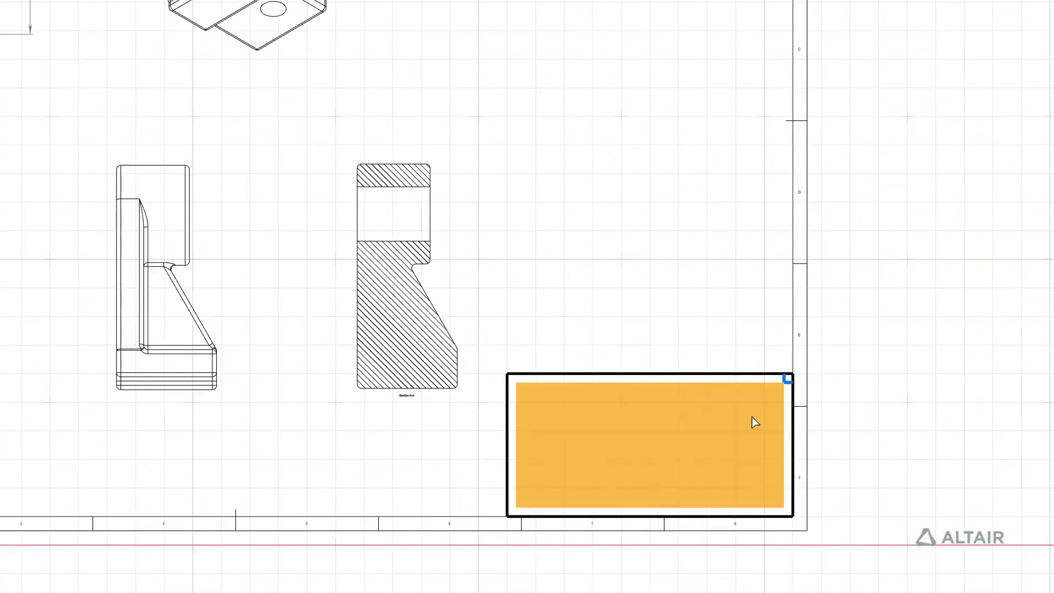
pyautogui.click(788, 381)
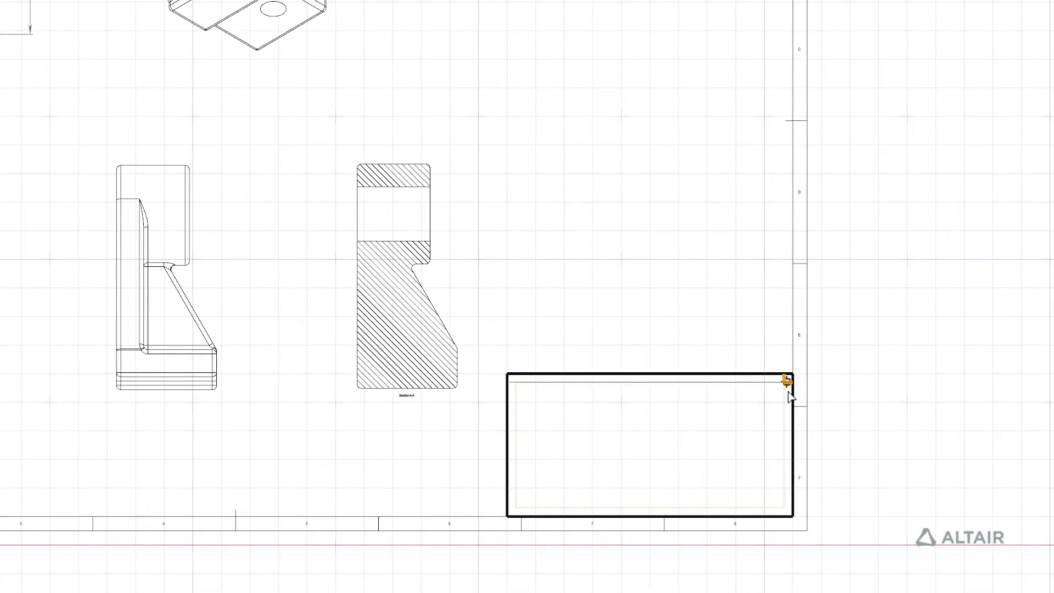
pyautogui.click(787, 449)
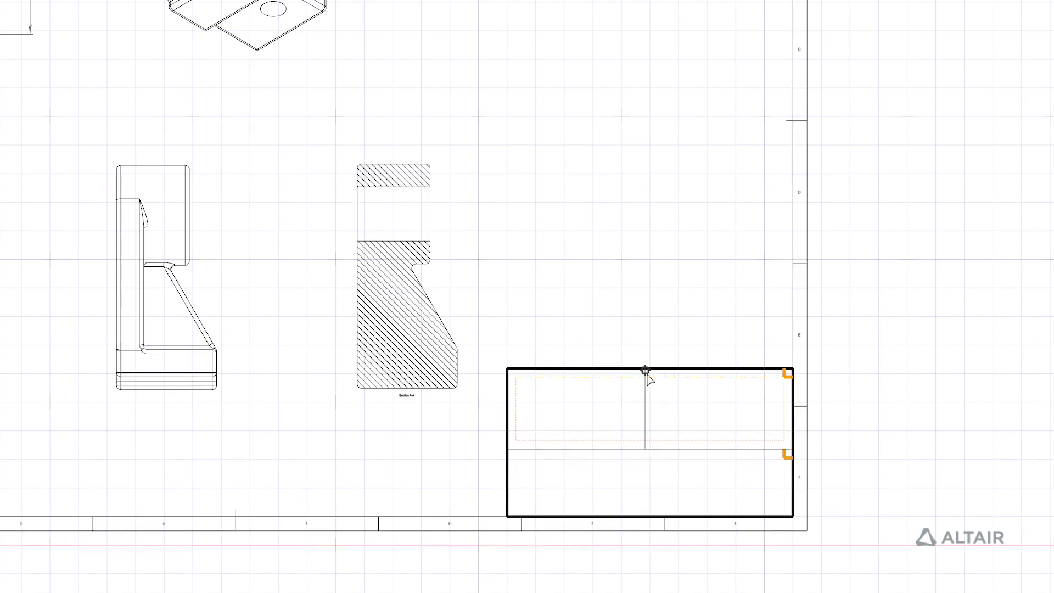
pyautogui.click(657, 424)
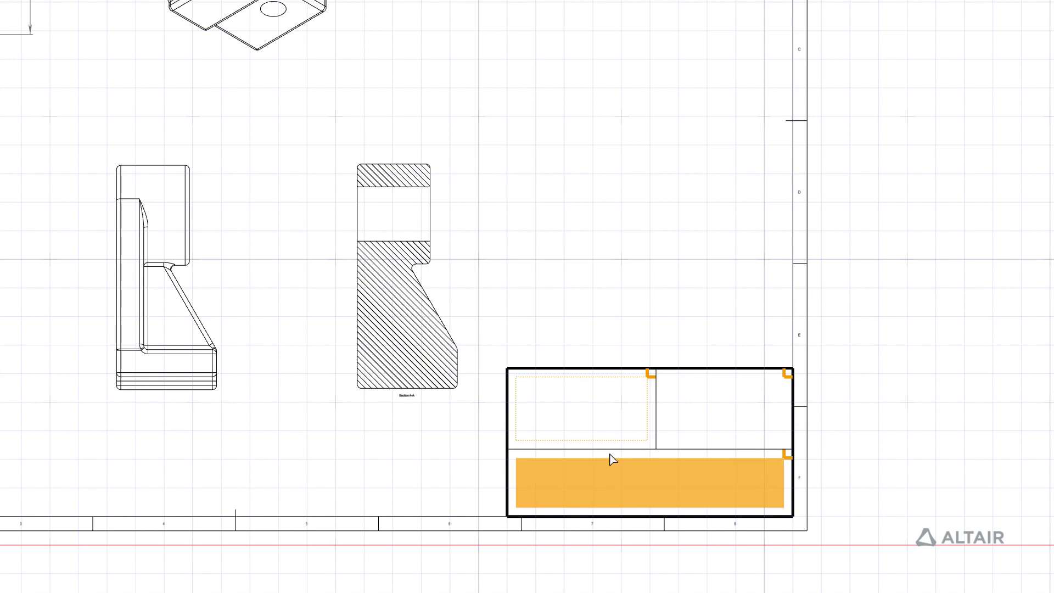
# - Enter the drafter's name in the upper-left cell at 10 mm font height
pyautogui.click(607, 407)
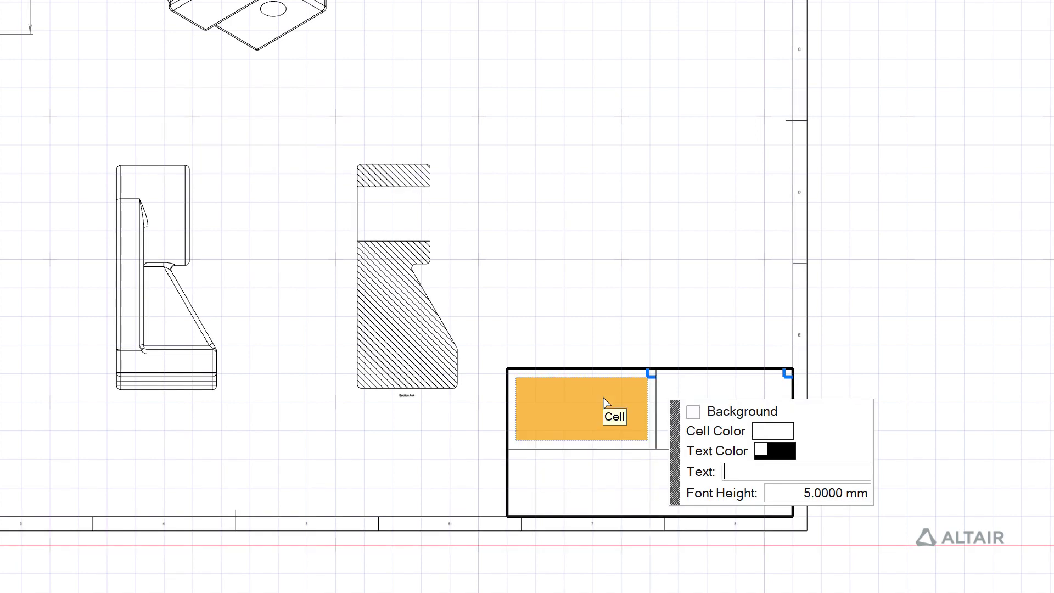
pyautogui.write('Patrick Miller')
pyautogui.click(780, 492)
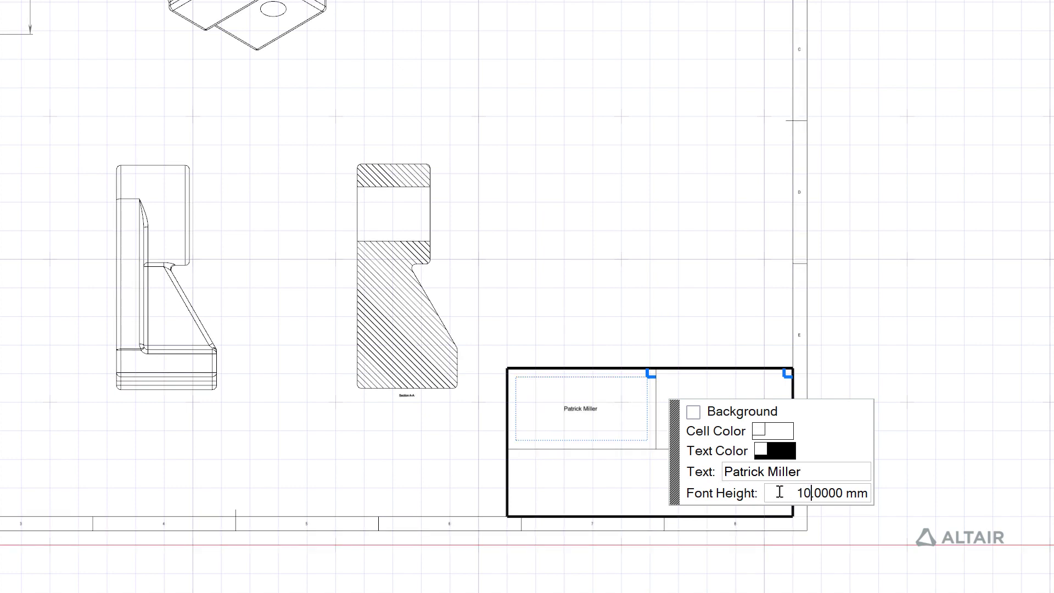
pyautogui.write('10')
pyautogui.press('Return')
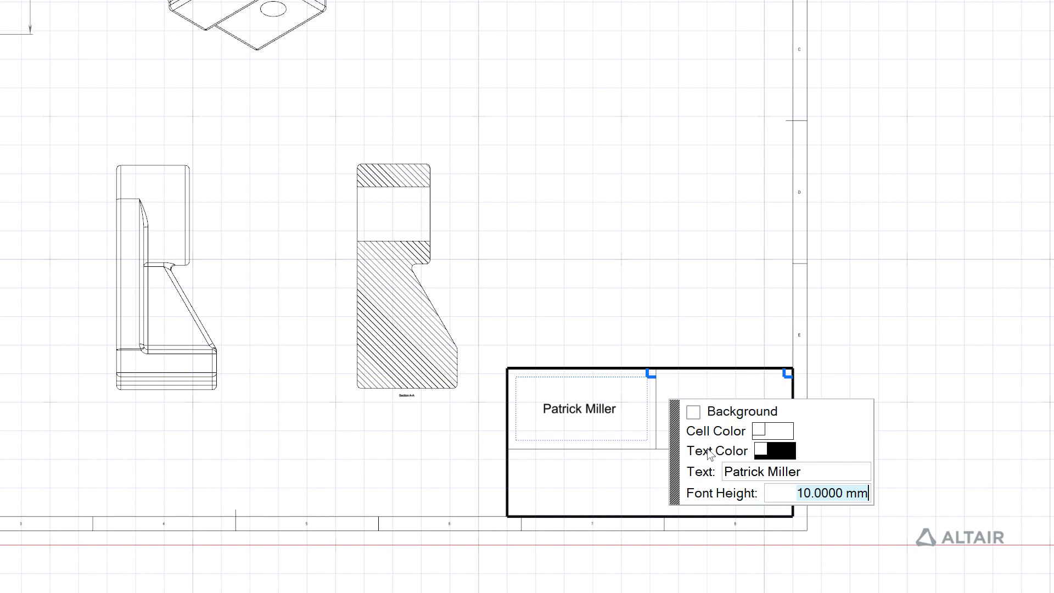
# - Enter the date 08/03/2020 in the upper-right cell at 10 mm font height
pyautogui.click(745, 426)
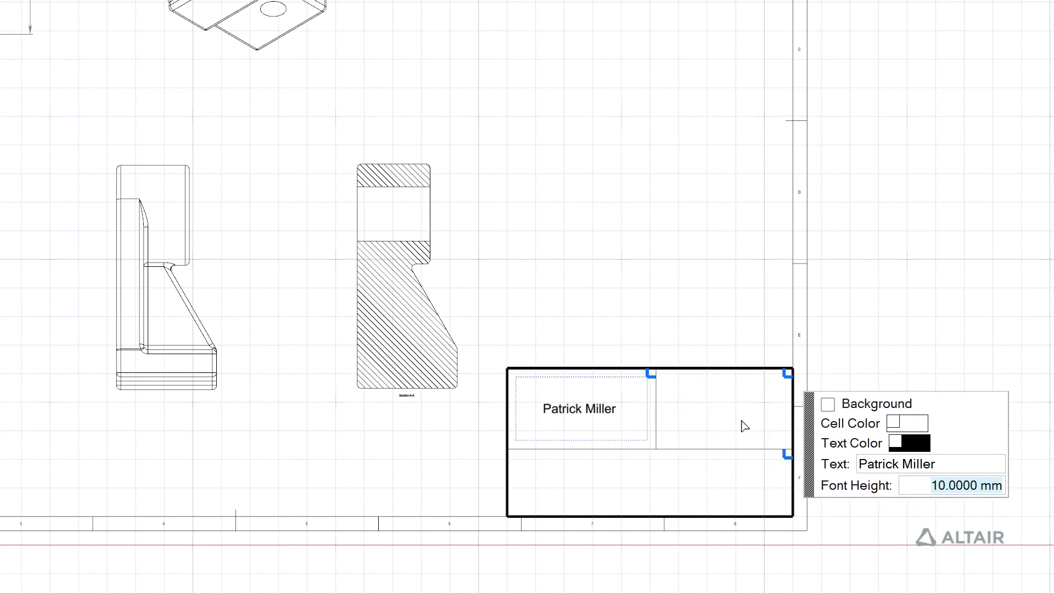
pyautogui.click(701, 417)
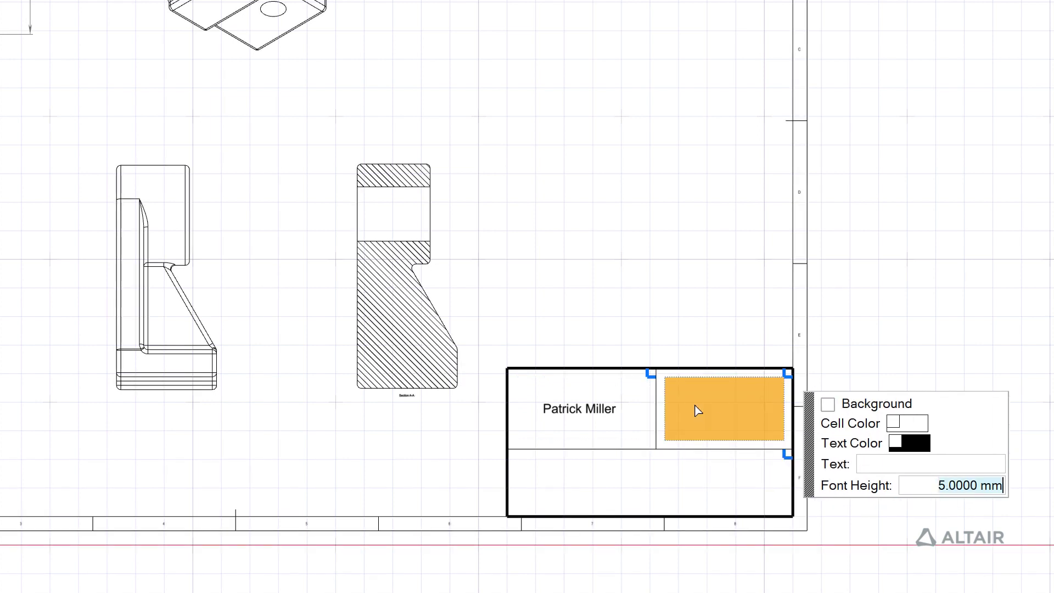
pyautogui.click(889, 460)
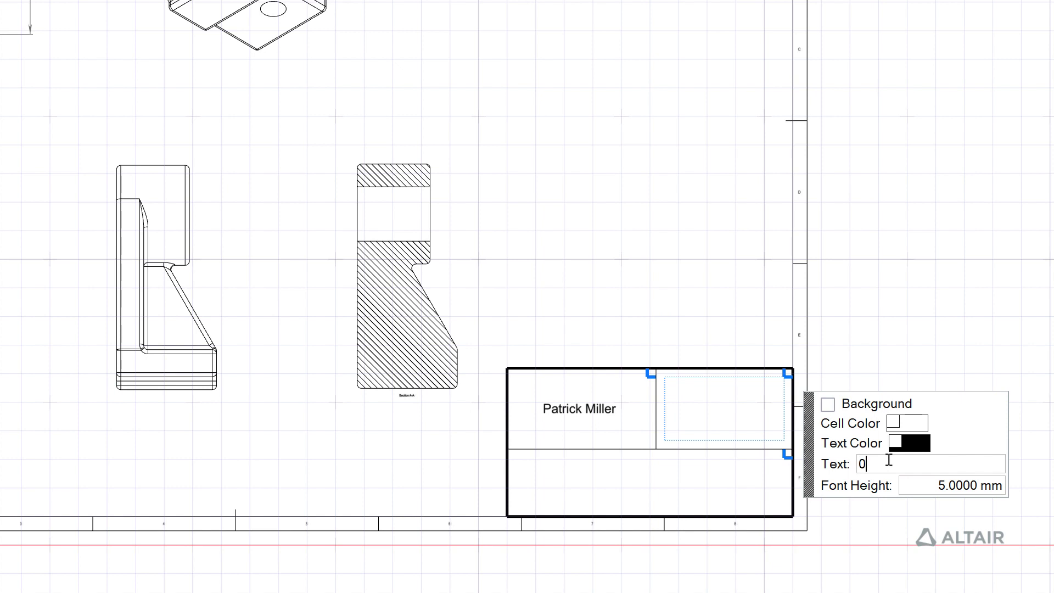
pyautogui.write('08/03/2020')
pyautogui.click(934, 487)
pyautogui.write('10')
pyautogui.press('Return')
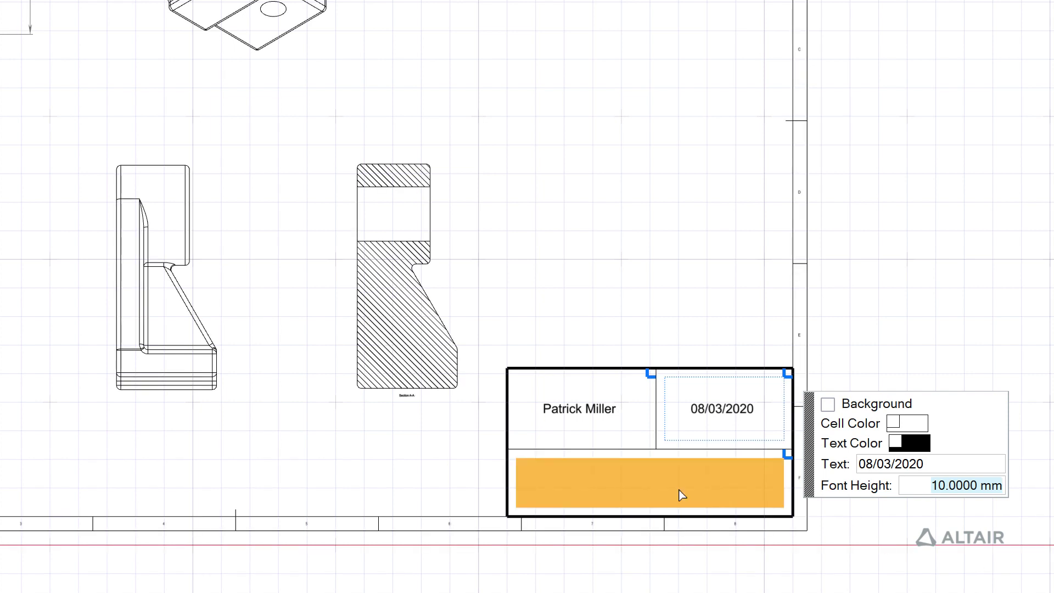
# - Enter ALTAIR in the bottom cell at 20 mm font height
pyautogui.click(681, 495)
pyautogui.press('Tab')
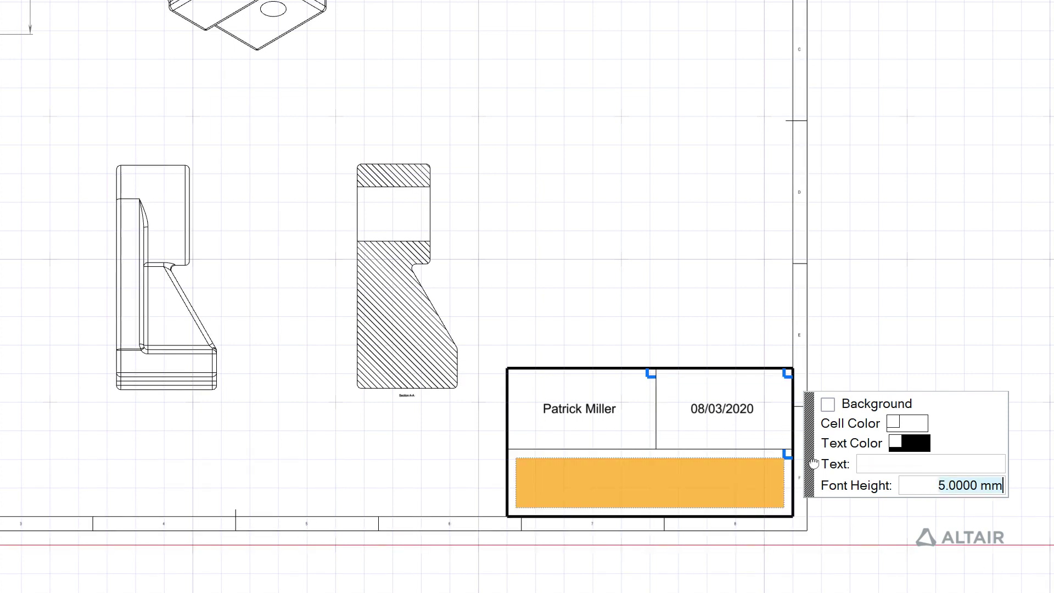
pyautogui.click(872, 465)
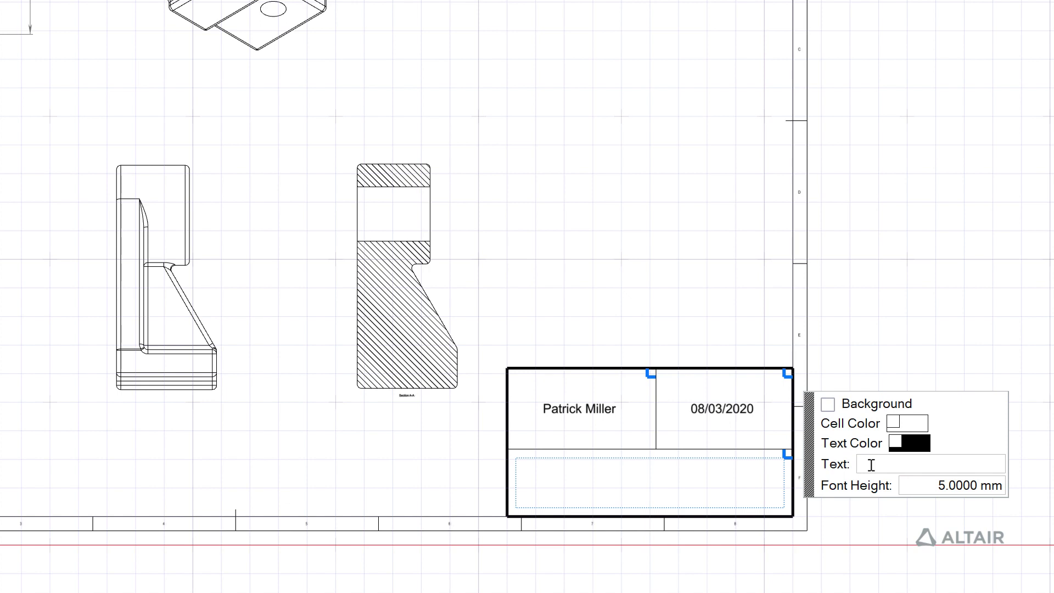
pyautogui.write('ALTAIR')
pyautogui.click(907, 487)
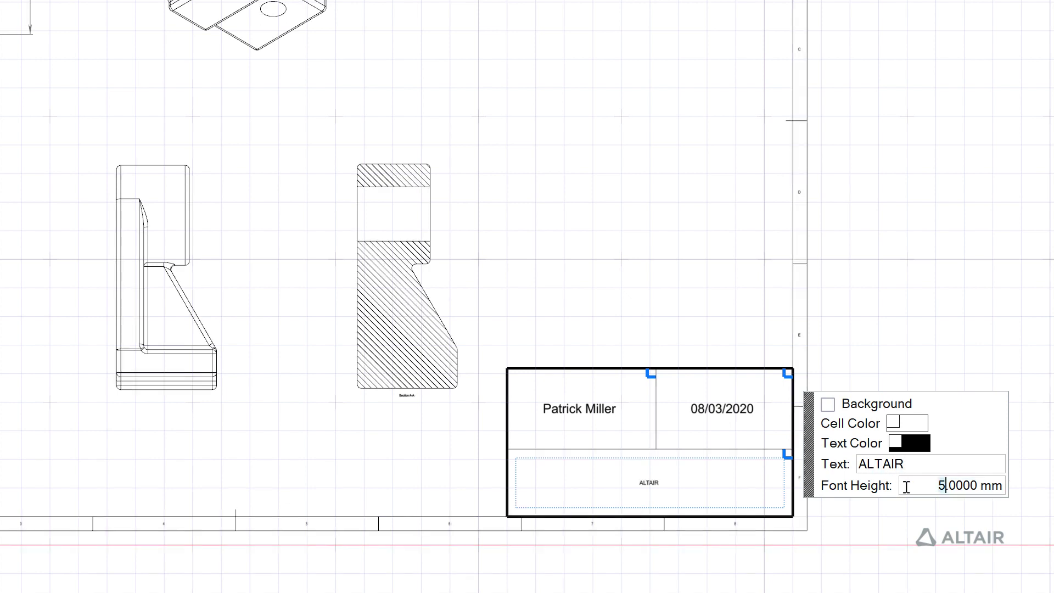
pyautogui.write('20')
pyautogui.press('Return')
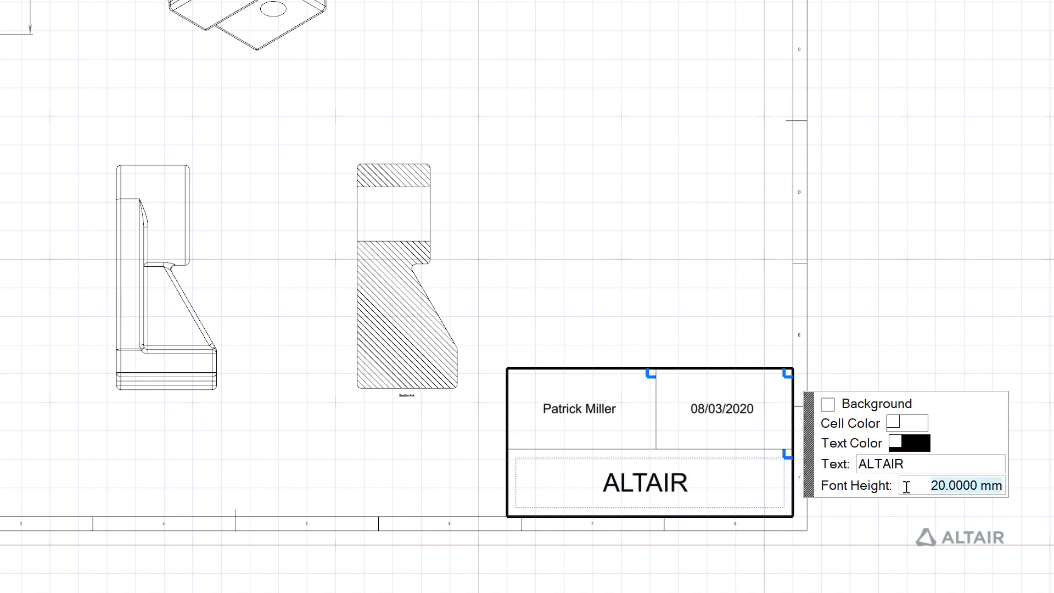
pyautogui.click(601, 120)
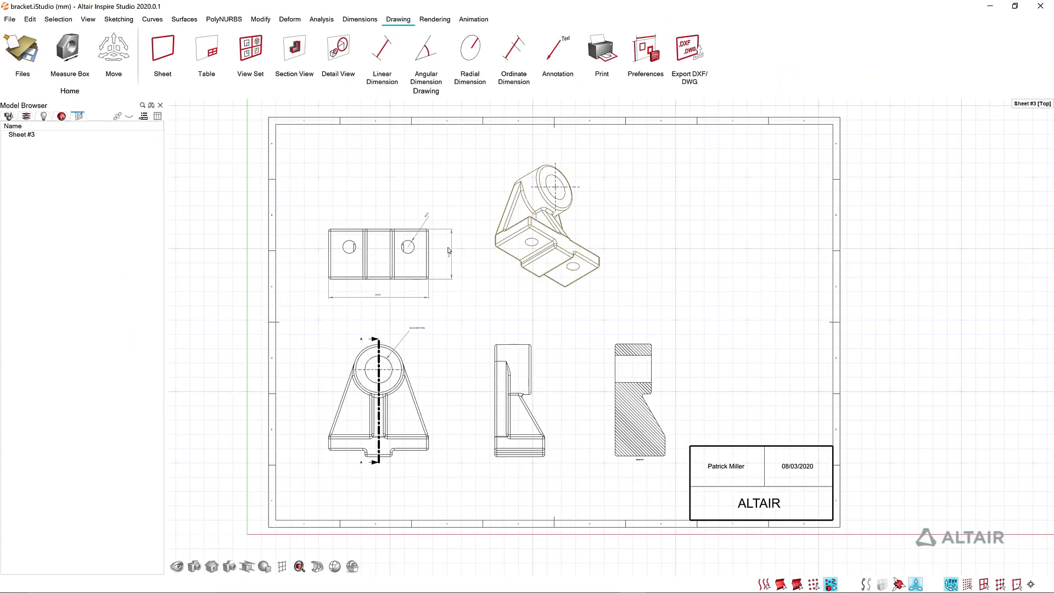
# - Nudge the top view upward and slide the side view further right, keeping it aligned
pyautogui.click(394, 256)
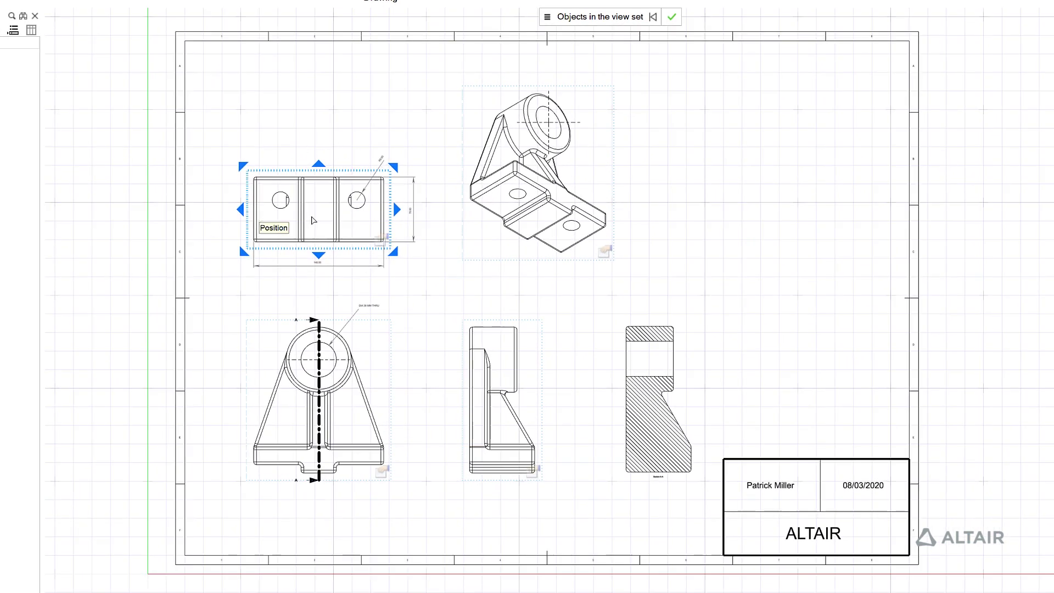
pyautogui.moveTo(301, 218)
pyautogui.mouseDown()
pyautogui.moveTo(294, 174)
pyautogui.moveTo(263, 231)
pyautogui.moveTo(225, 197)
pyautogui.moveTo(225, 135)
pyautogui.moveTo(233, 247)
pyautogui.moveTo(232, 156)
pyautogui.moveTo(233, 220)
pyautogui.moveTo(239, 166)
pyautogui.moveTo(239, 176)
pyautogui.mouseUp()
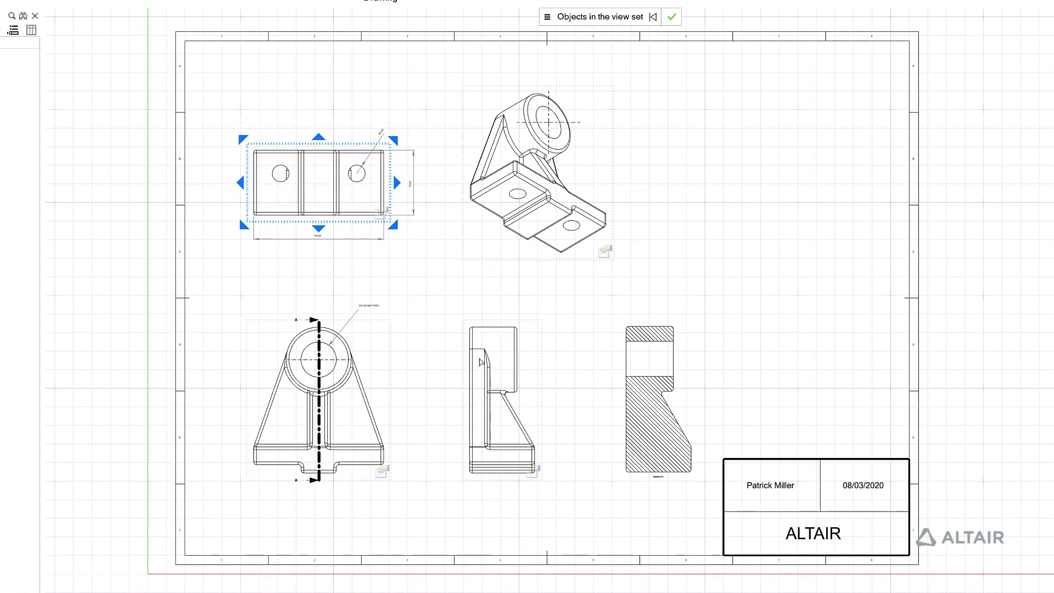
pyautogui.click(481, 362)
pyautogui.moveTo(481, 363); pyautogui.dragTo(482, 285)
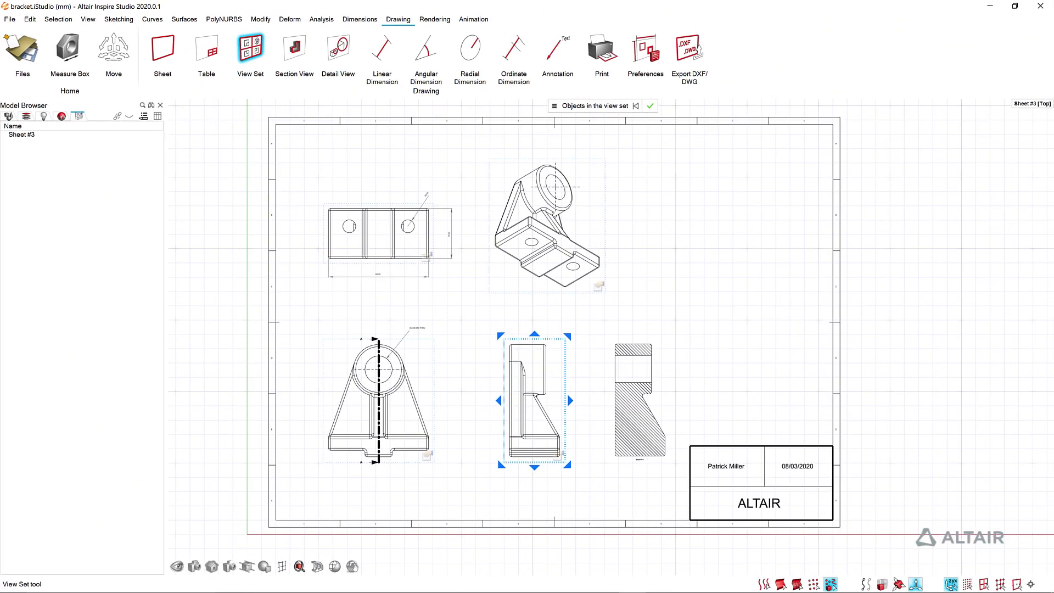
pyautogui.press('Escape')
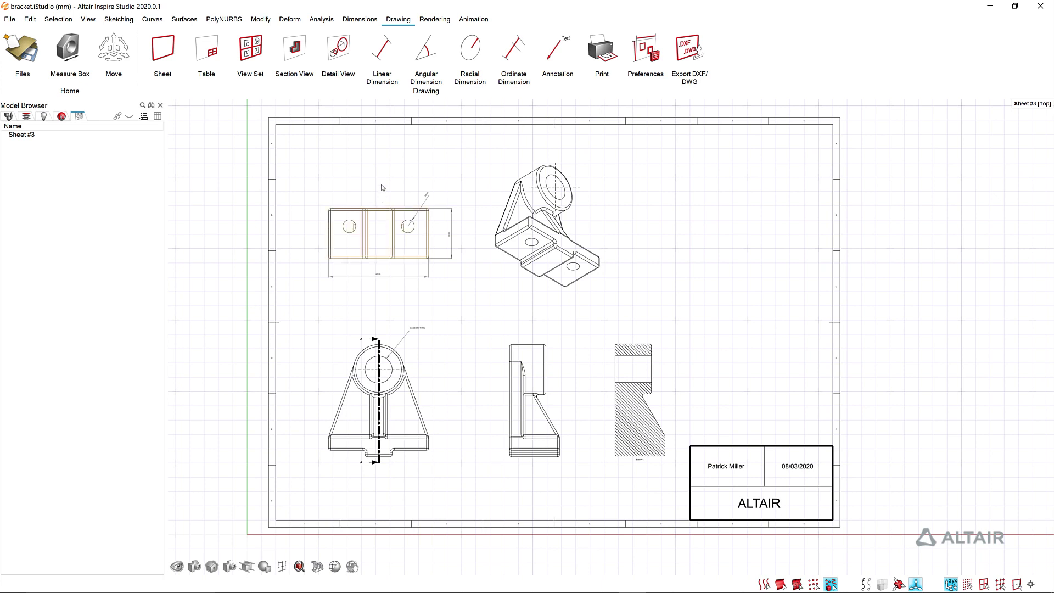
# - Add blank A3 Sheet #4 with the With Markers frame type
pyautogui.click(163, 50)
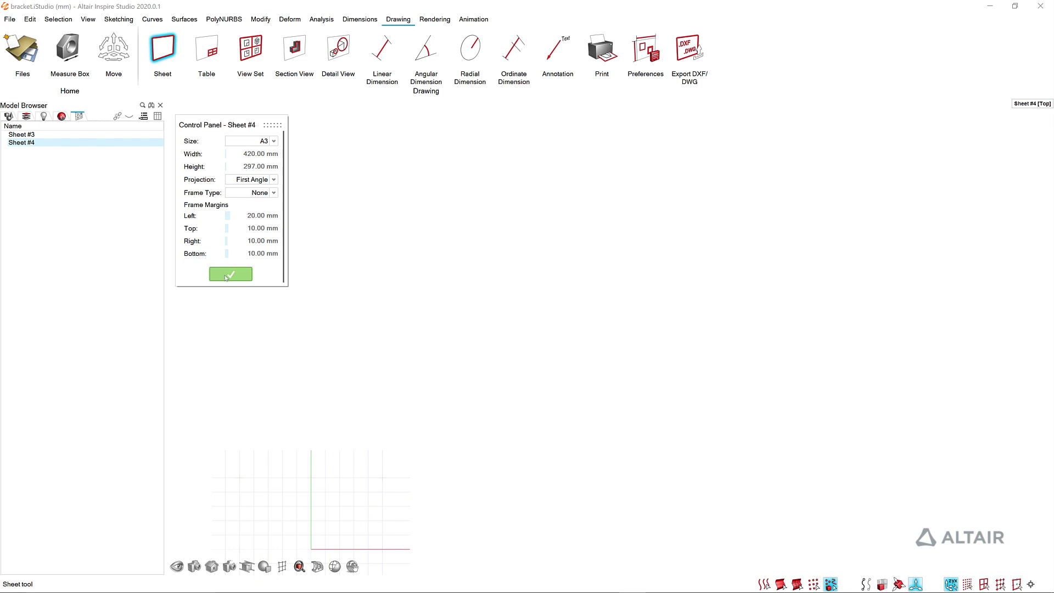
pyautogui.click(251, 193)
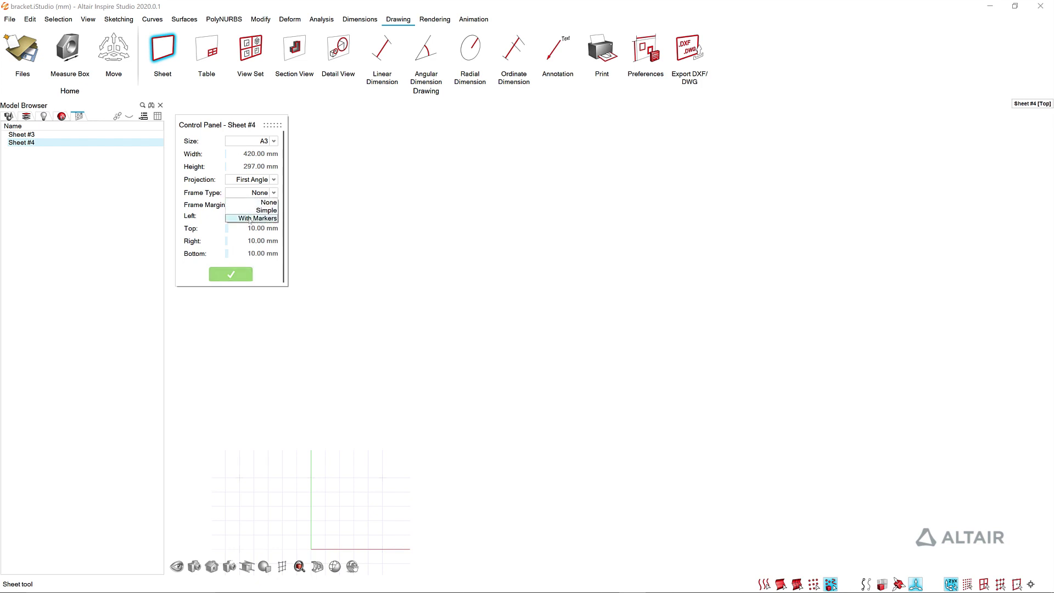
pyautogui.click(250, 218)
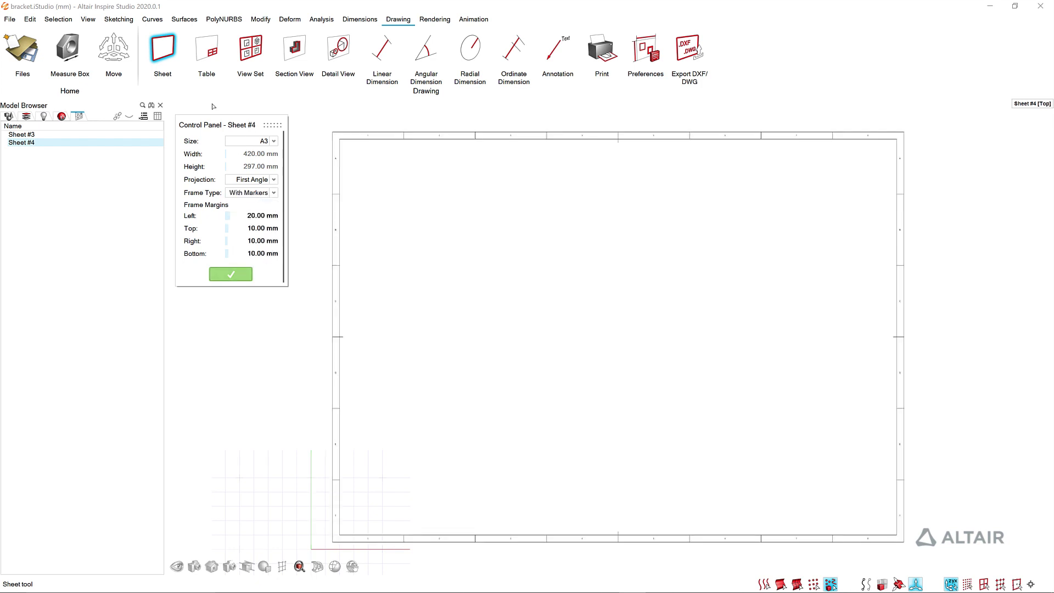
pyautogui.click(235, 279)
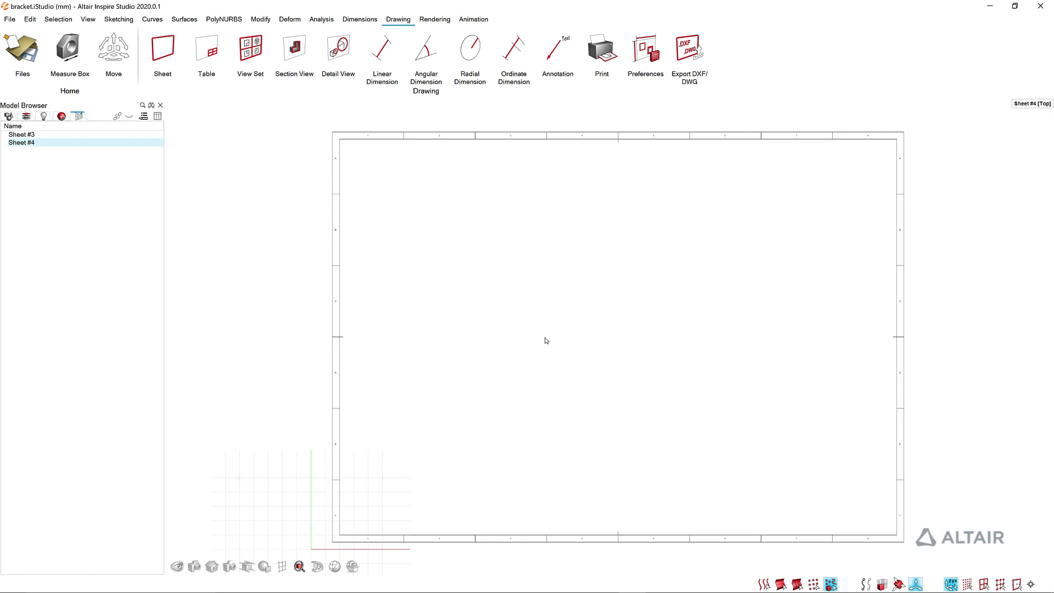
# - Bring the bracket drawing on Sheet #3 back on screen, with nothing selected
pyautogui.click(6, 117)
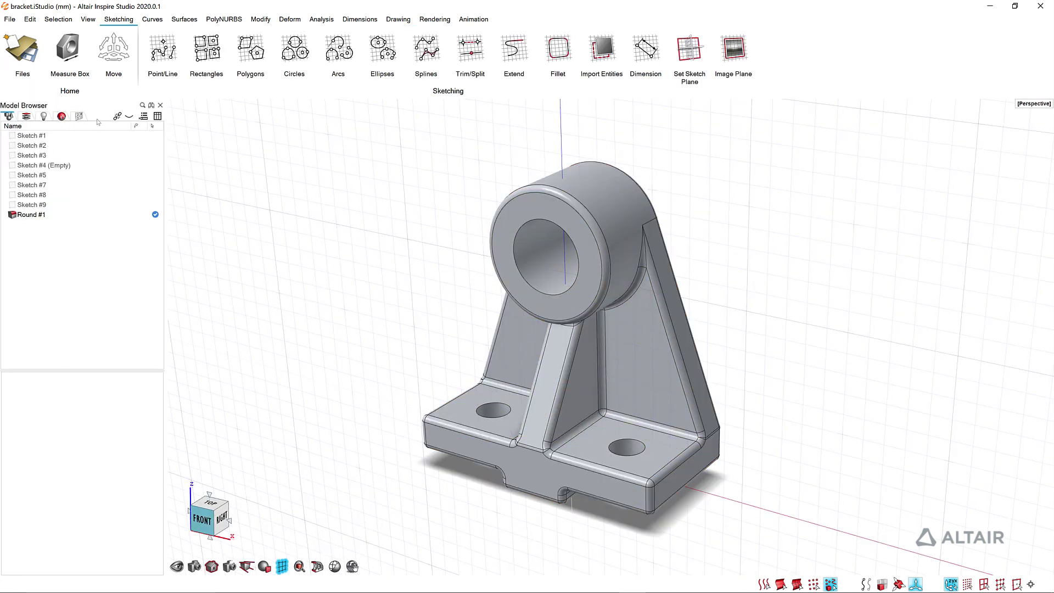
pyautogui.click(79, 116)
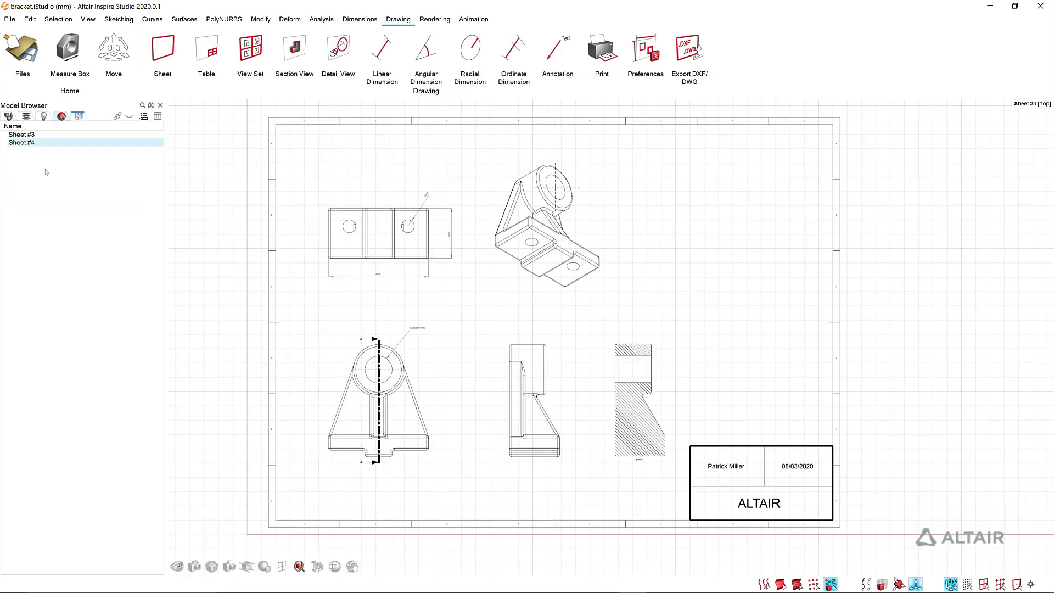
pyautogui.click(49, 136)
pyautogui.click(198, 139)
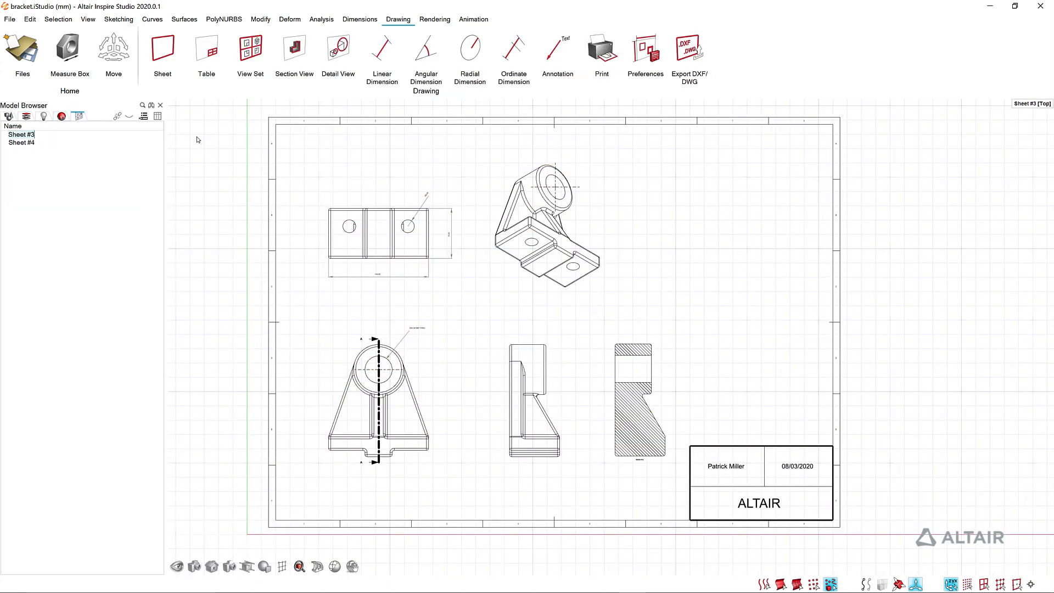